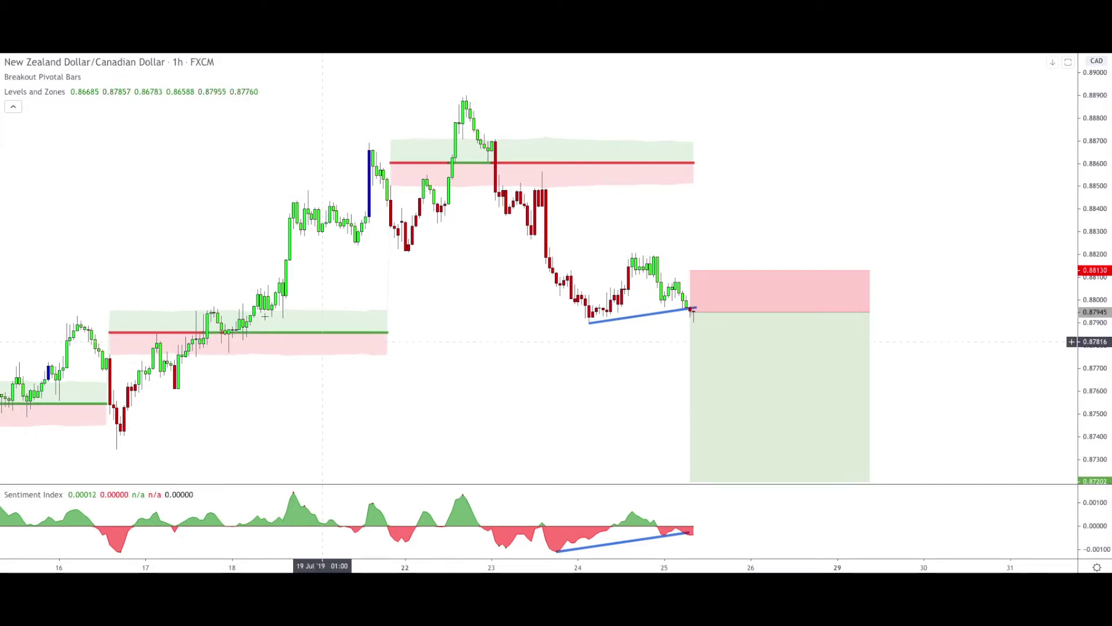
Step: Examine the NZD/CAD hourly price history back to April and its level zones, finishing at the short position's entry area
mouse_move(65, 102)
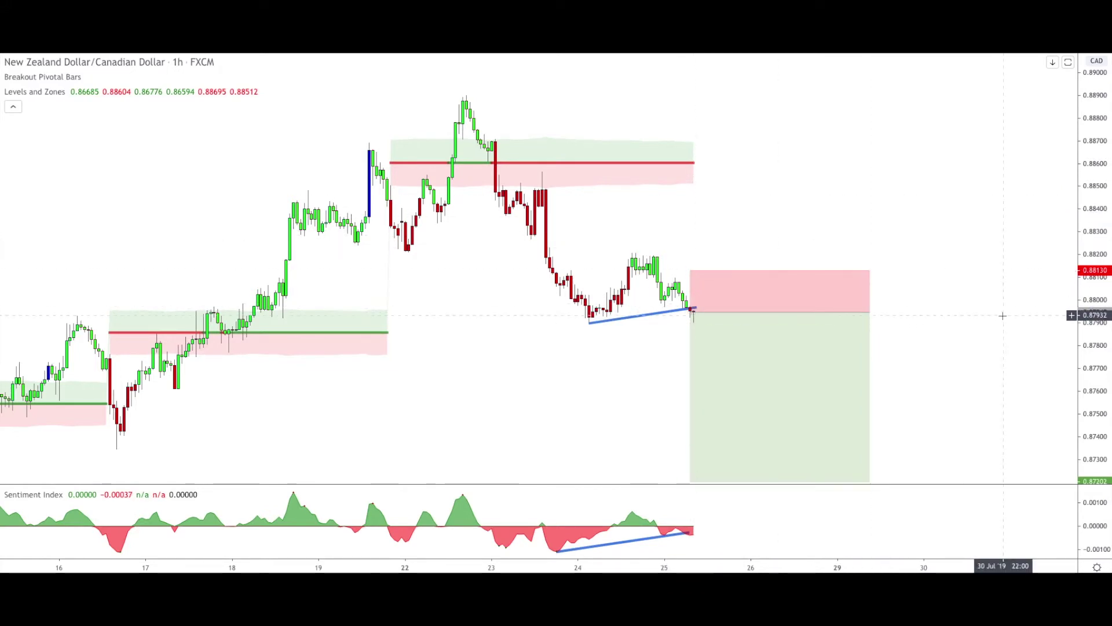
scroll(1003, 316, down, 6)
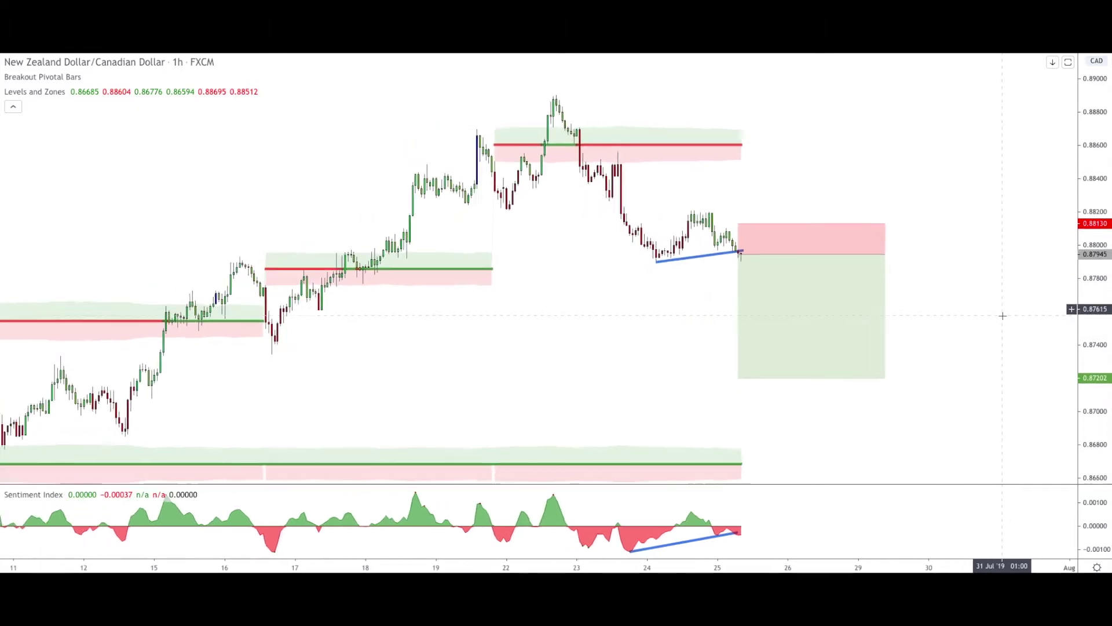
scroll(1003, 316, down, 6)
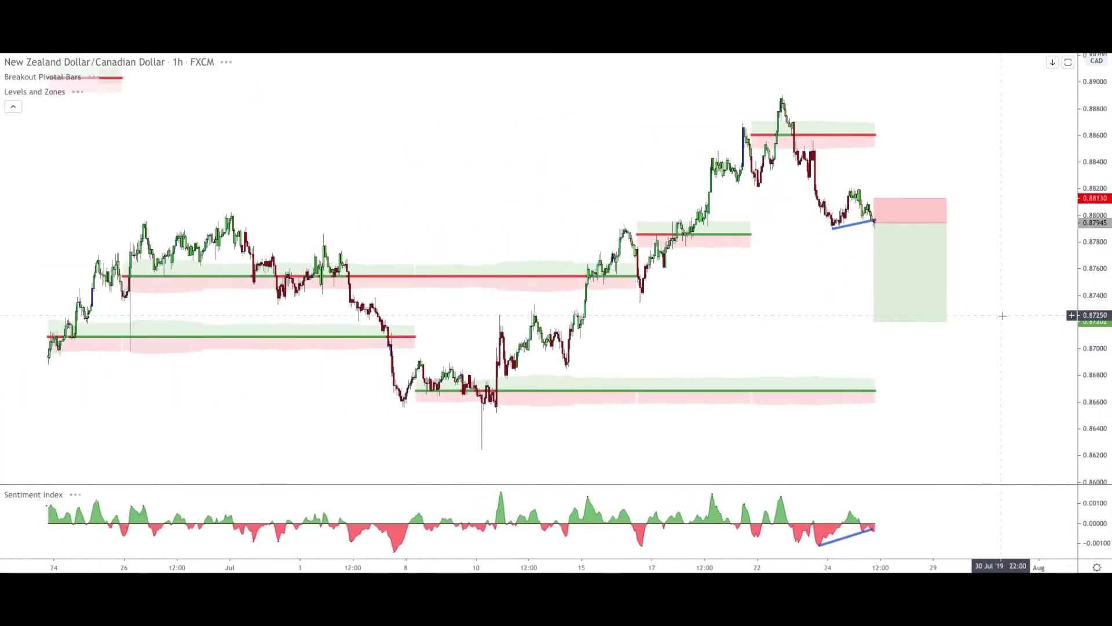
scroll(1003, 316, down, 6)
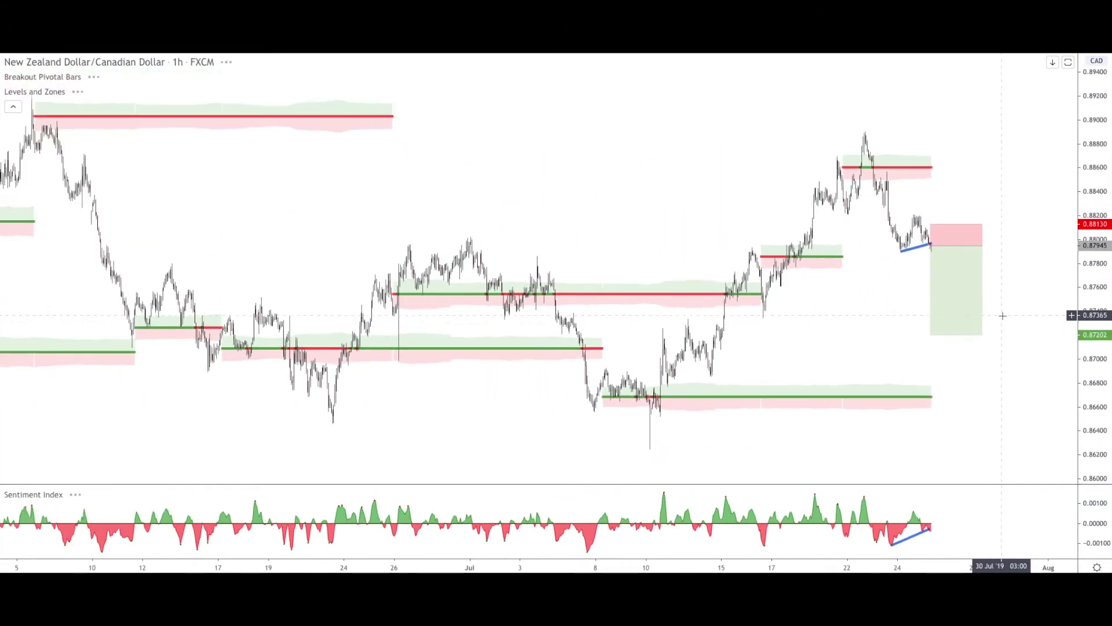
scroll(1003, 316, down, 6)
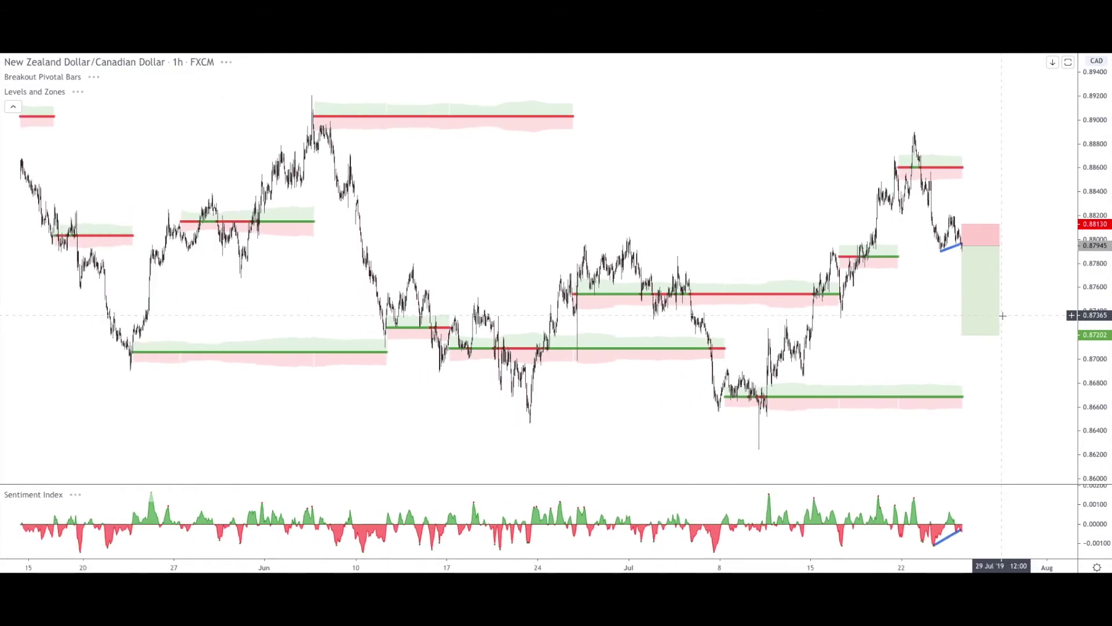
scroll(1003, 316, down, 4)
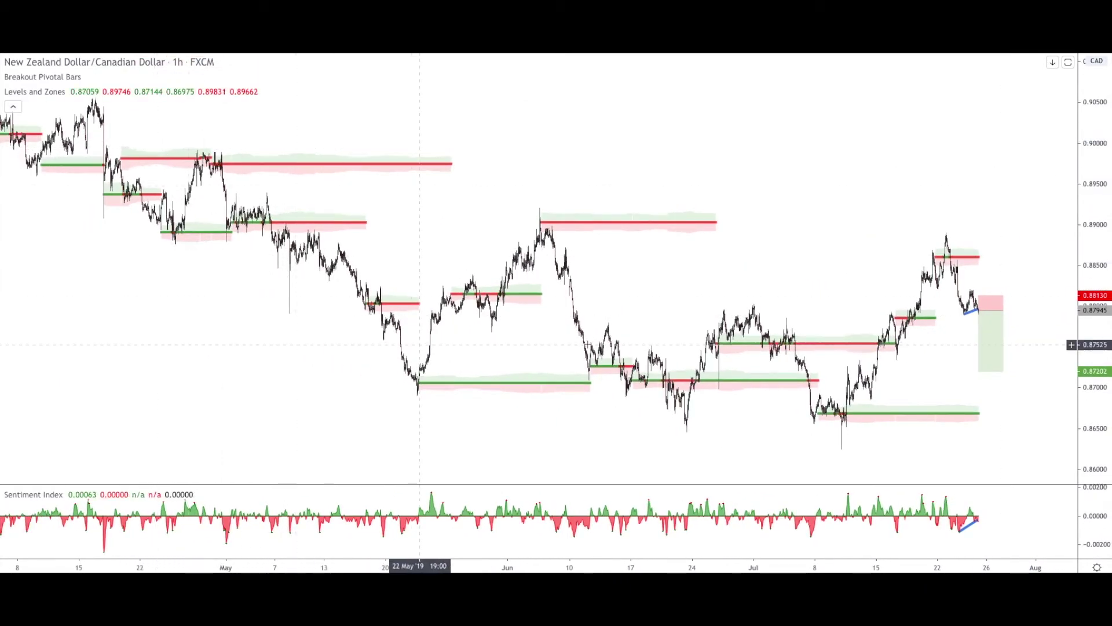
scroll(868, 350, up, 6)
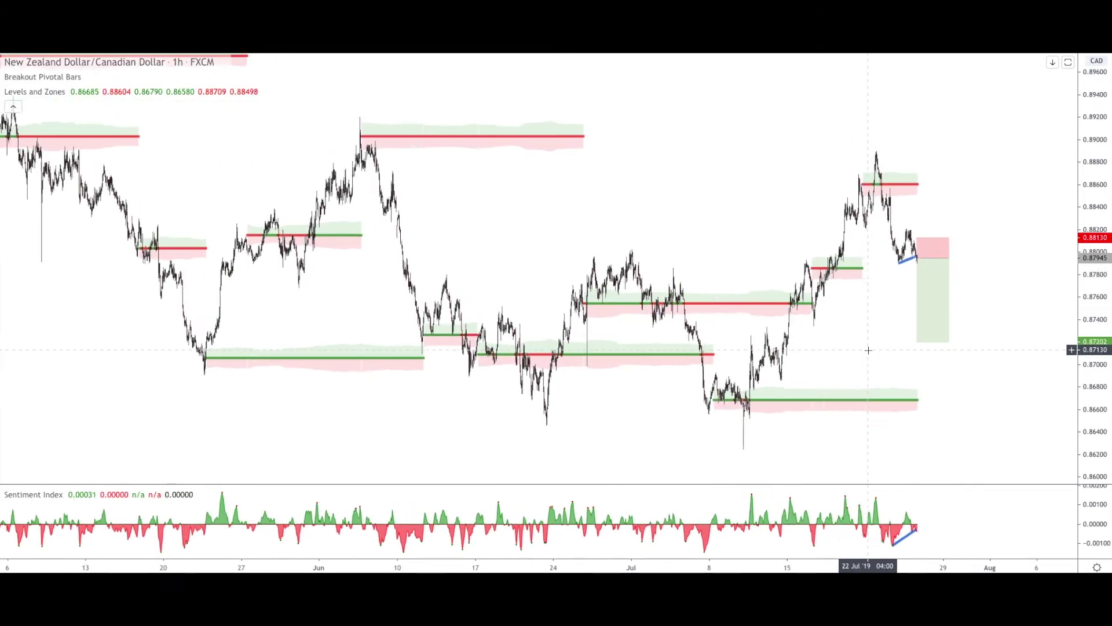
scroll(868, 349, up, 3)
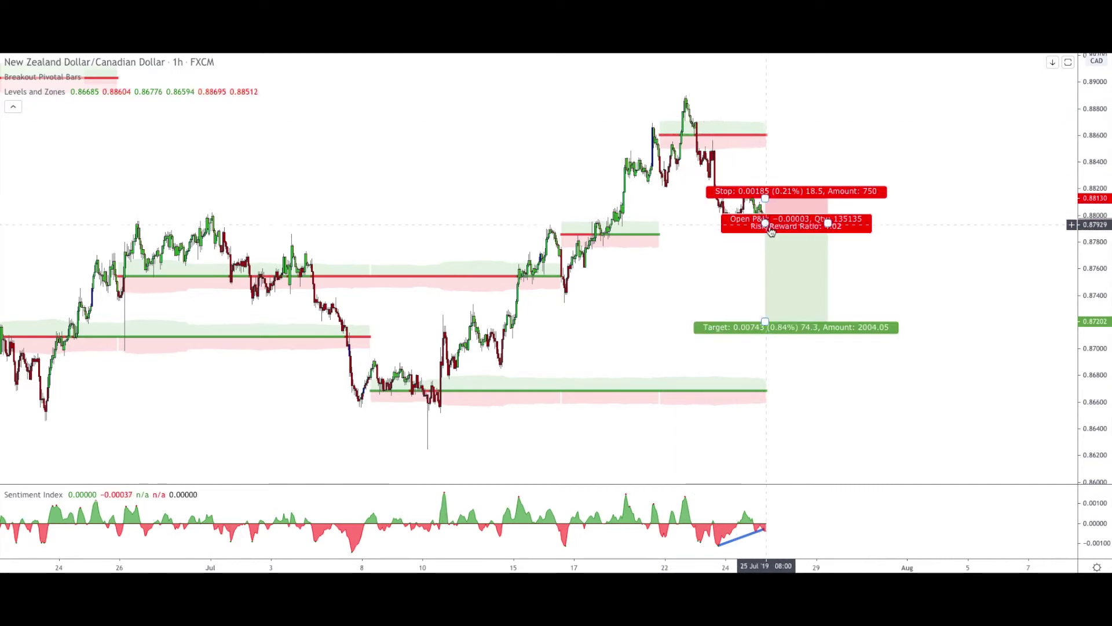
scroll(885, 300, up, 5)
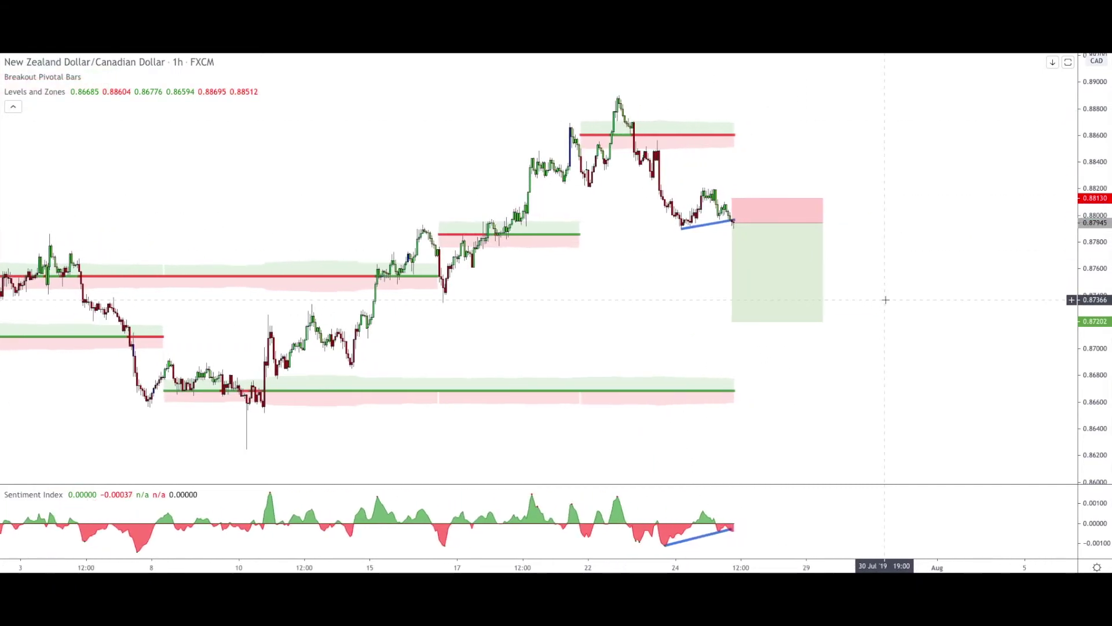
scroll(886, 300, up, 3)
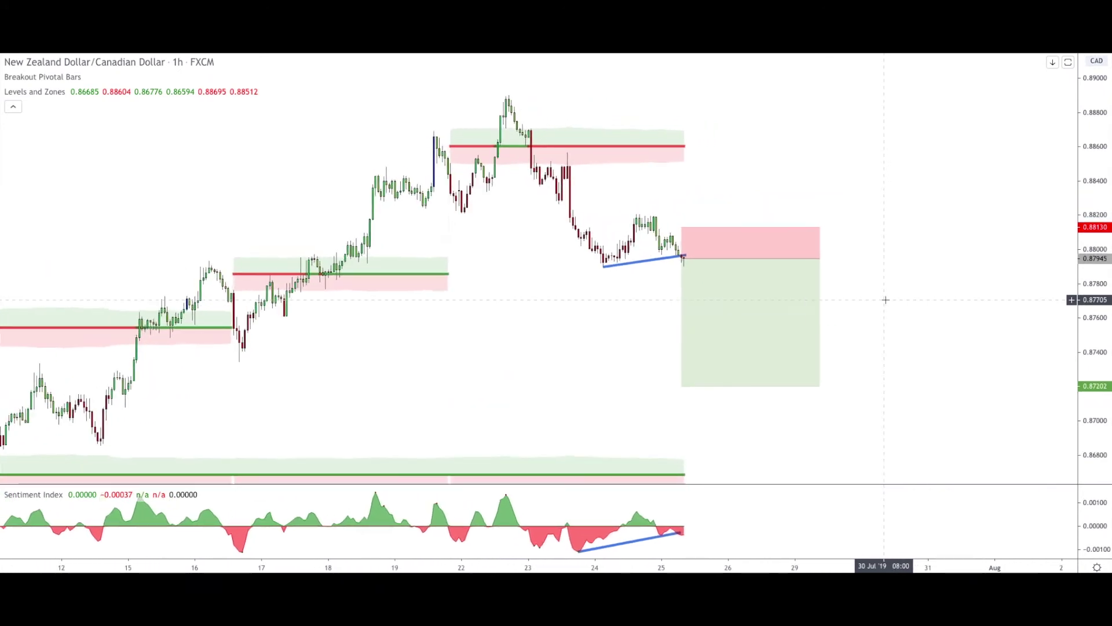
scroll(886, 300, up, 4)
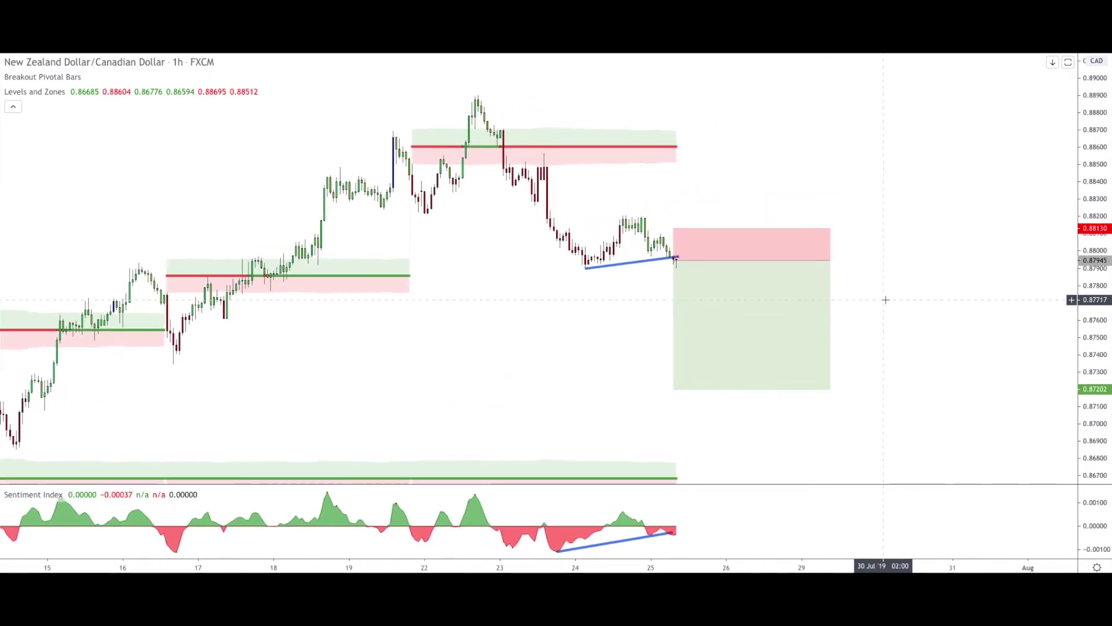
scroll(886, 299, up, 2)
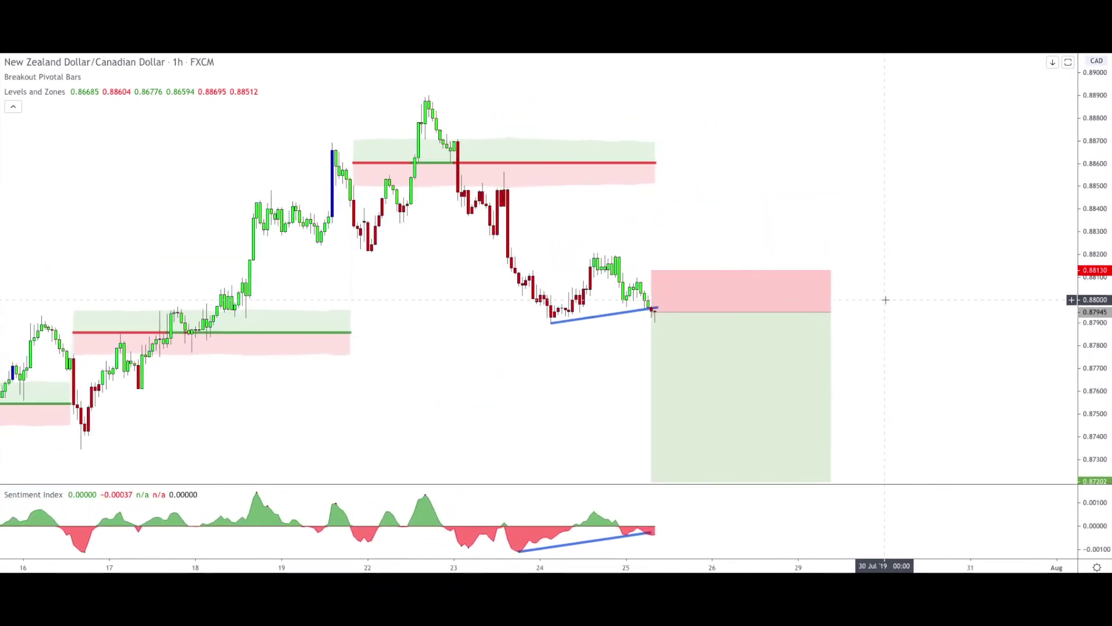
scroll(885, 300, up, 1)
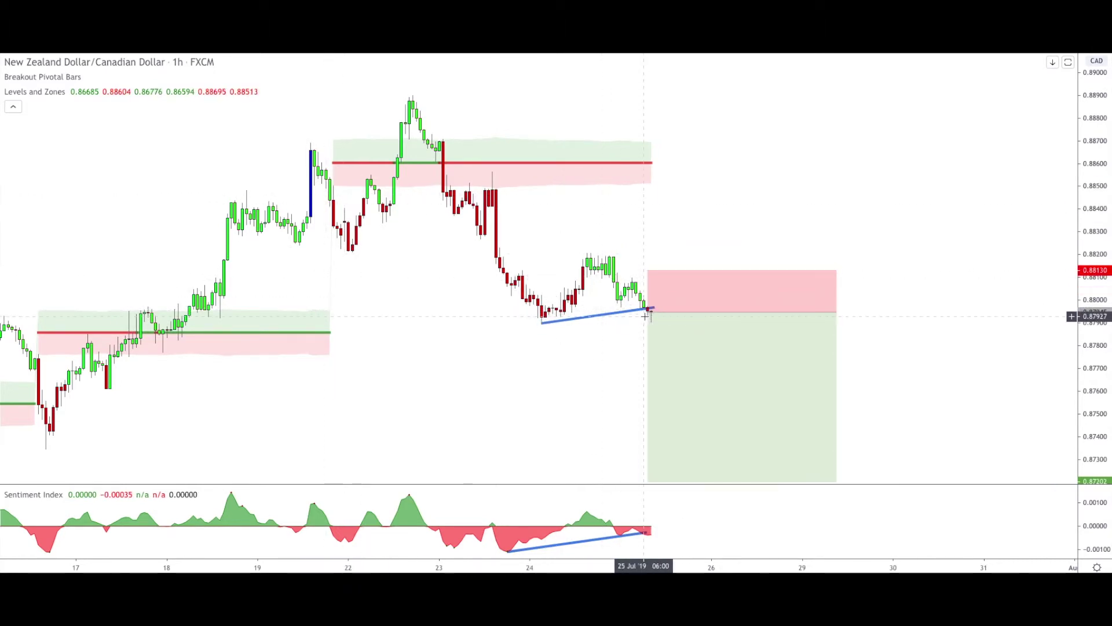
mouse_move(649, 323)
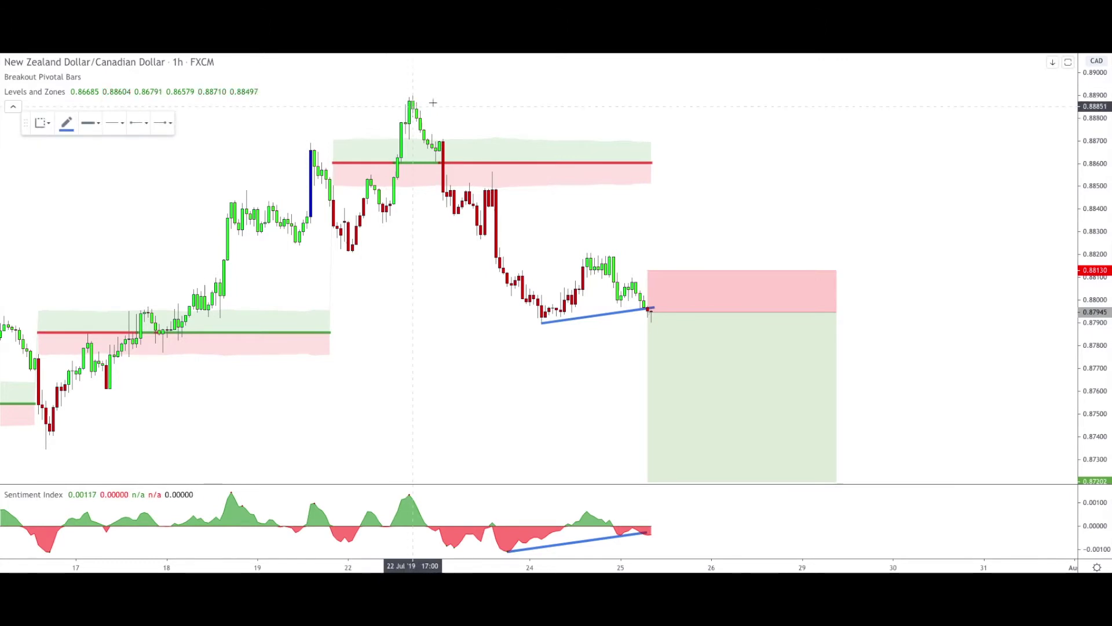
Step: Draw a trend line along the decline from the 22 July swing high at about 0.88899 to the 24 July low at about 0.87897
click(412, 95)
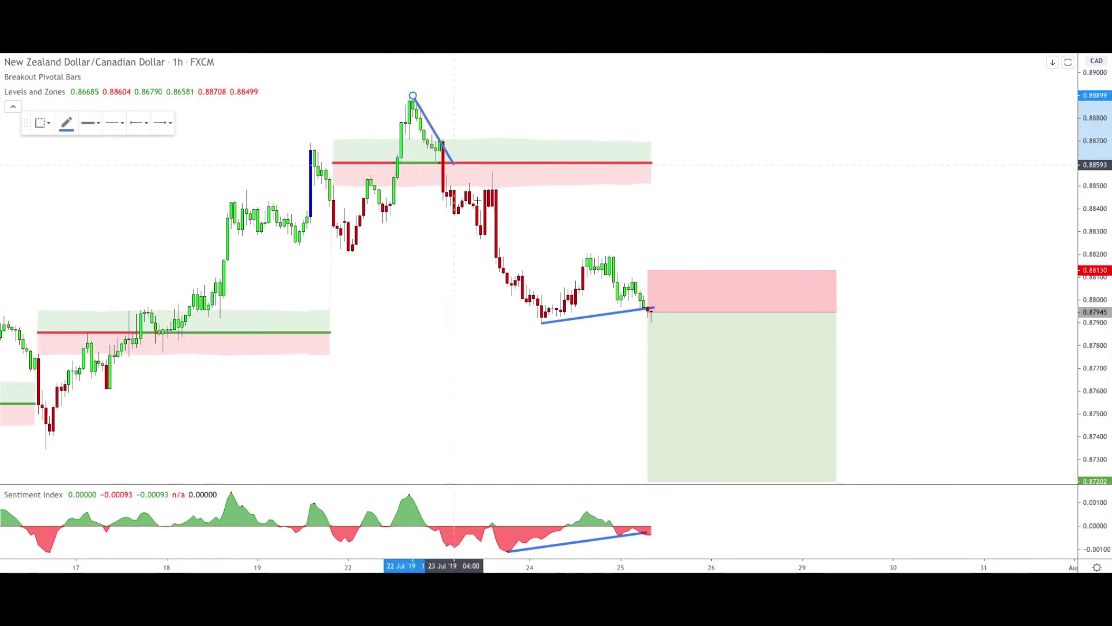
click(542, 323)
click(486, 267)
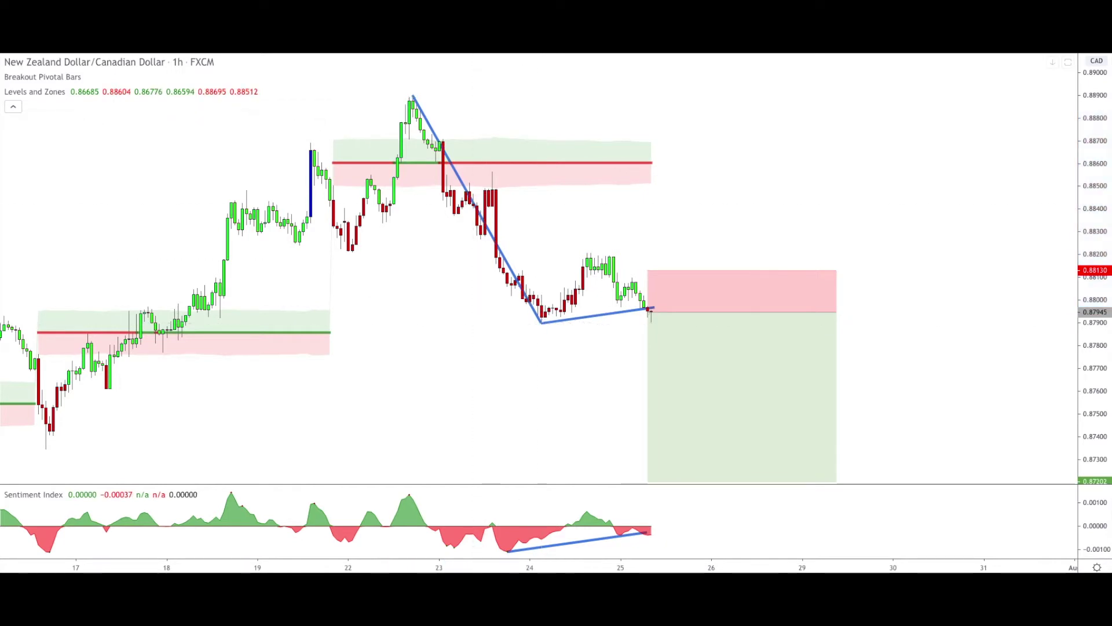
Step: Draw the flag's upper trend line from about 0.88152 on 23 July 20:00 to about 0.88228 on 25 July 08:00
click(515, 266)
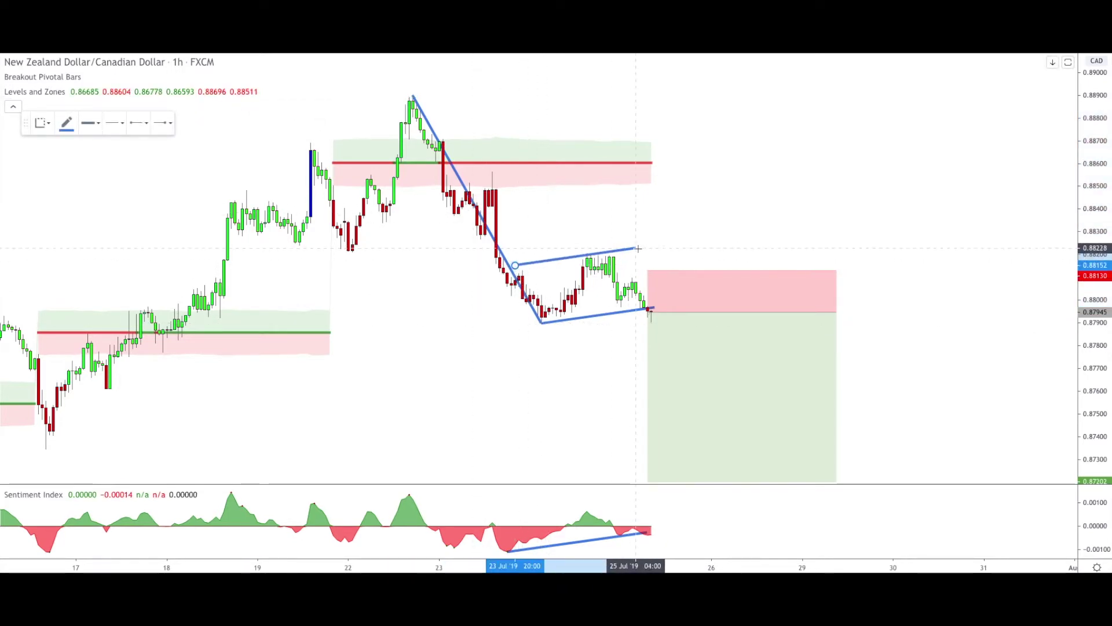
click(651, 248)
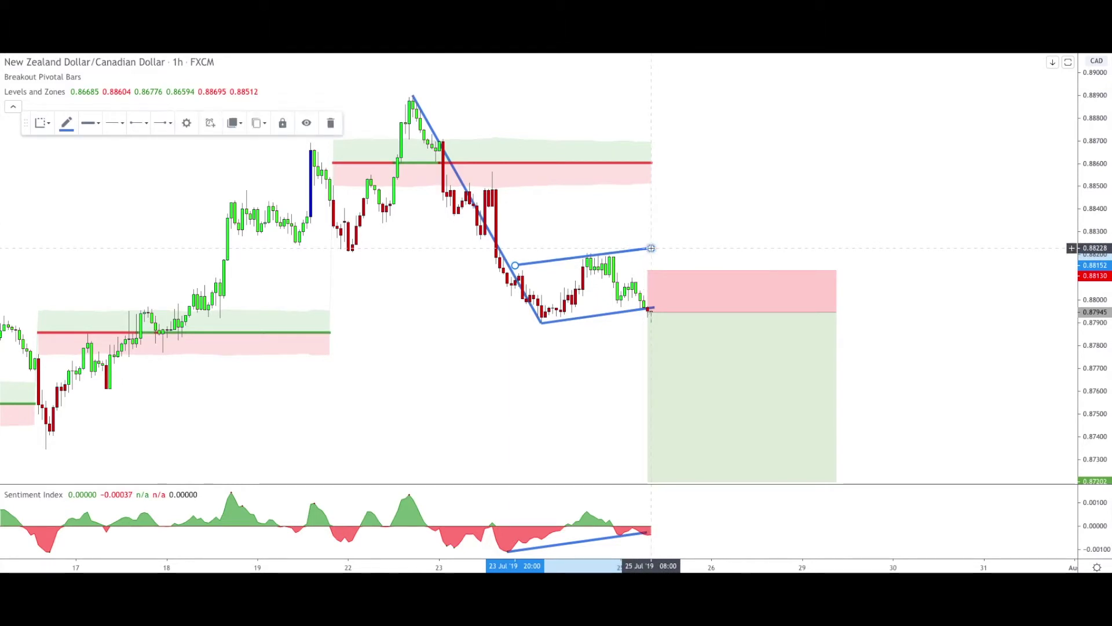
click(673, 228)
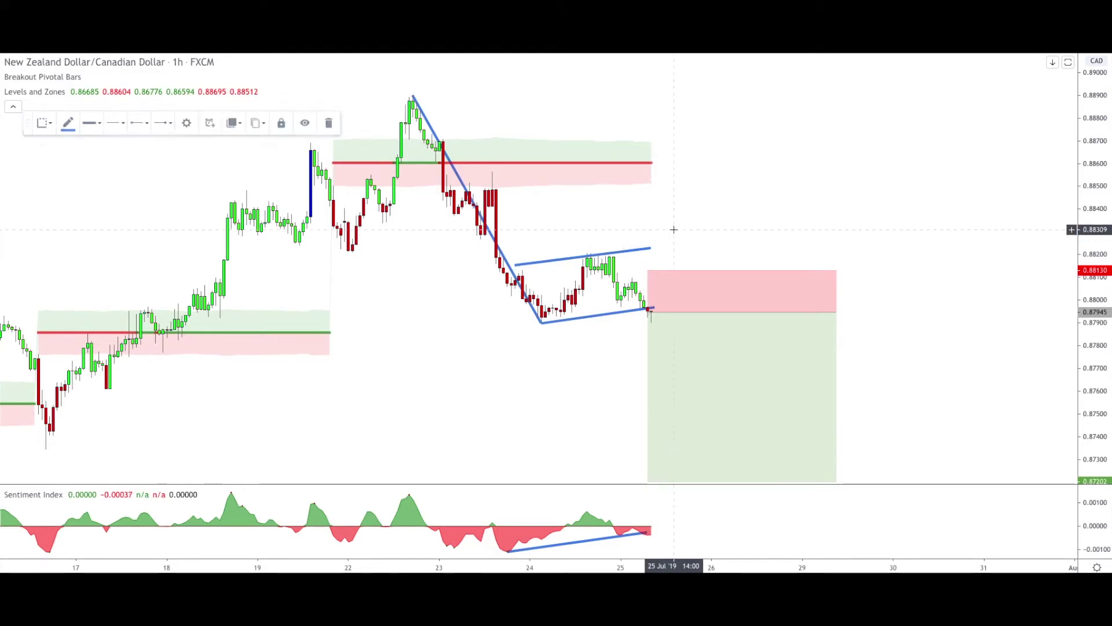
Step: Duplicate the decline's trend line and place it from the flag's high at about 0.88208 to about 0.87206, projecting the target
click(497, 250)
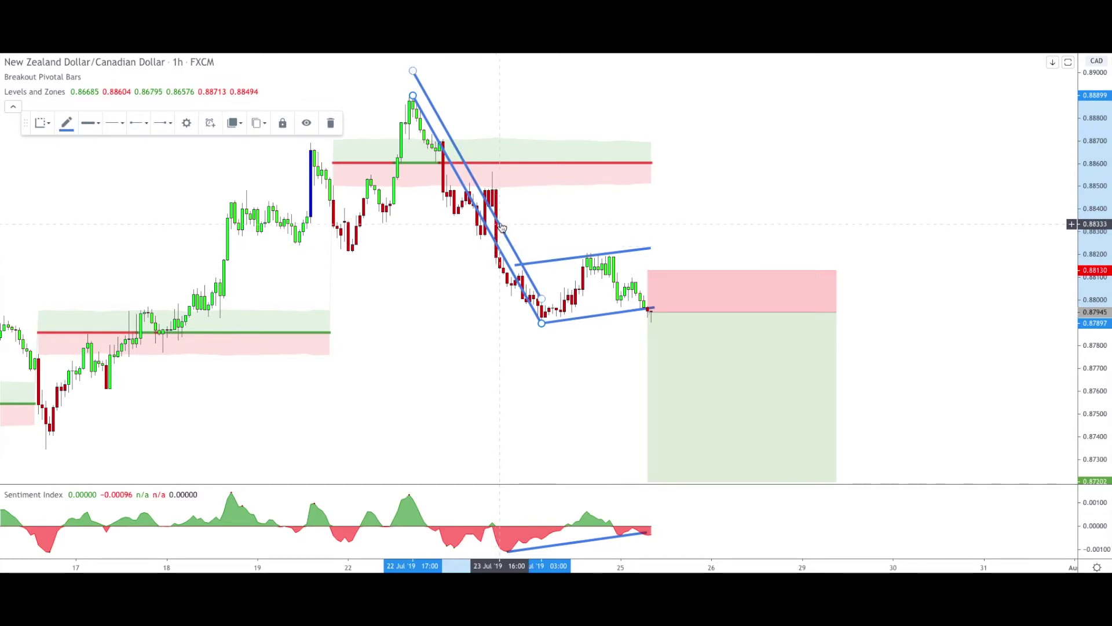
drag(499, 227, 676, 397)
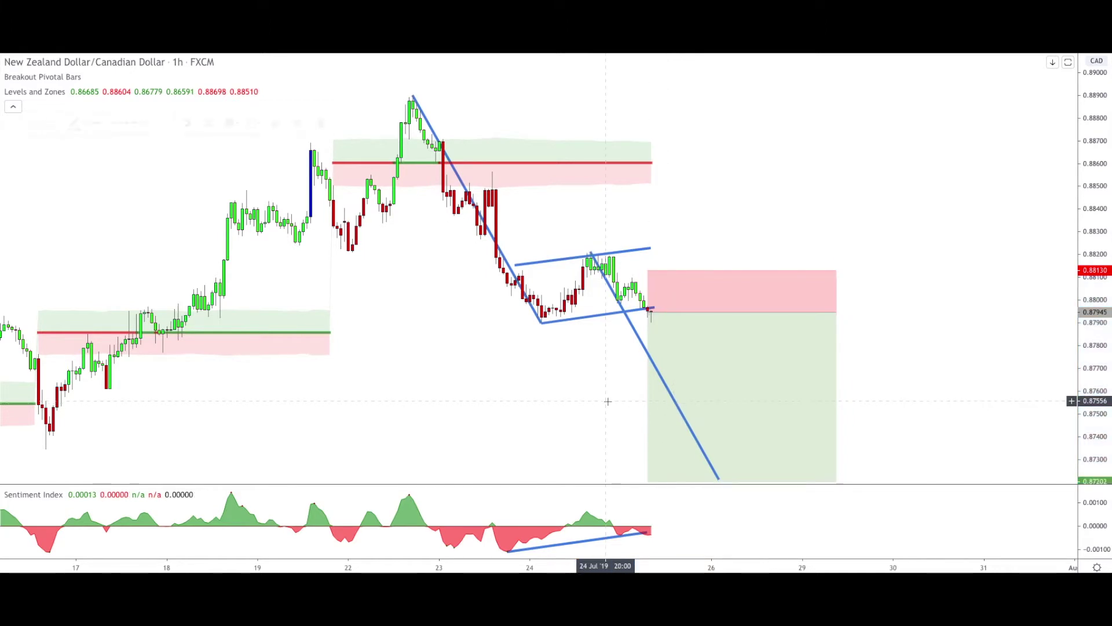
scroll(920, 436, down, 1)
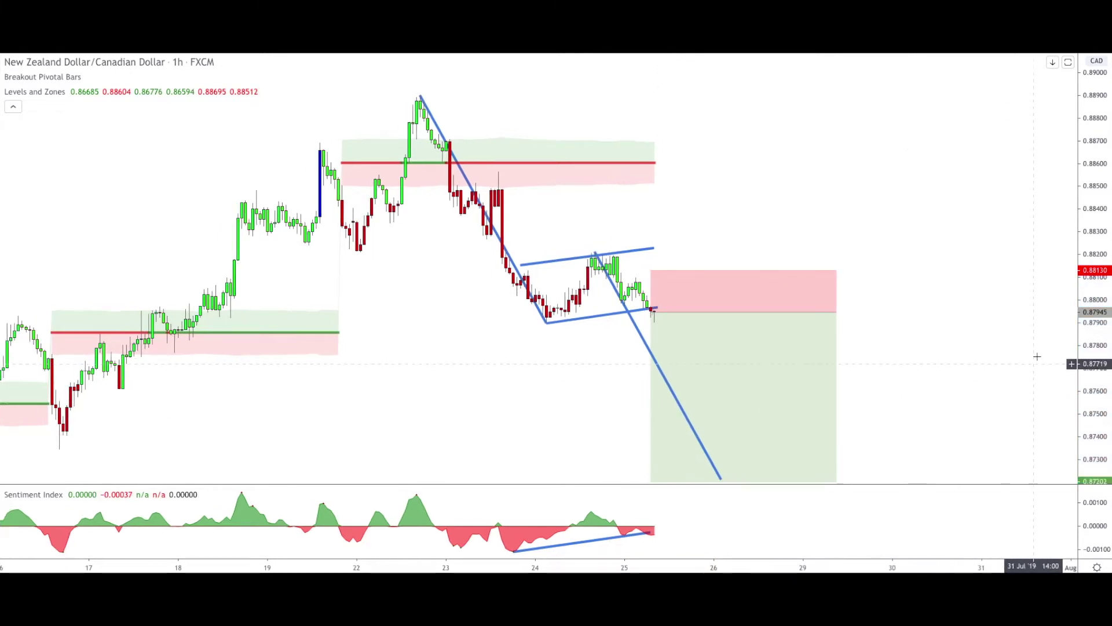
drag(1081, 336, 1084, 358)
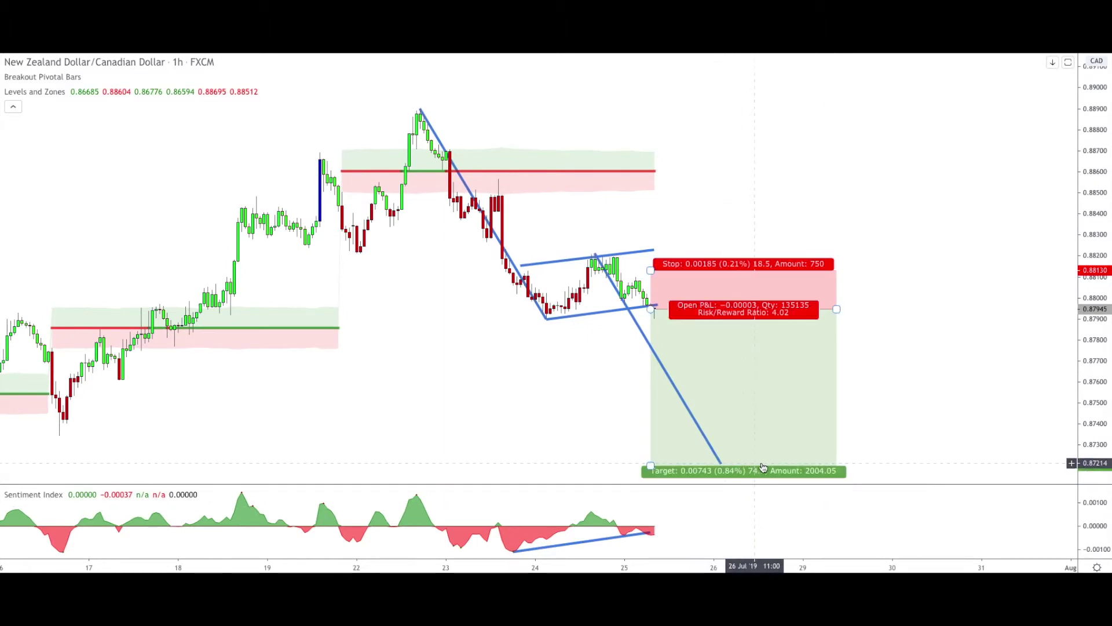
click(681, 397)
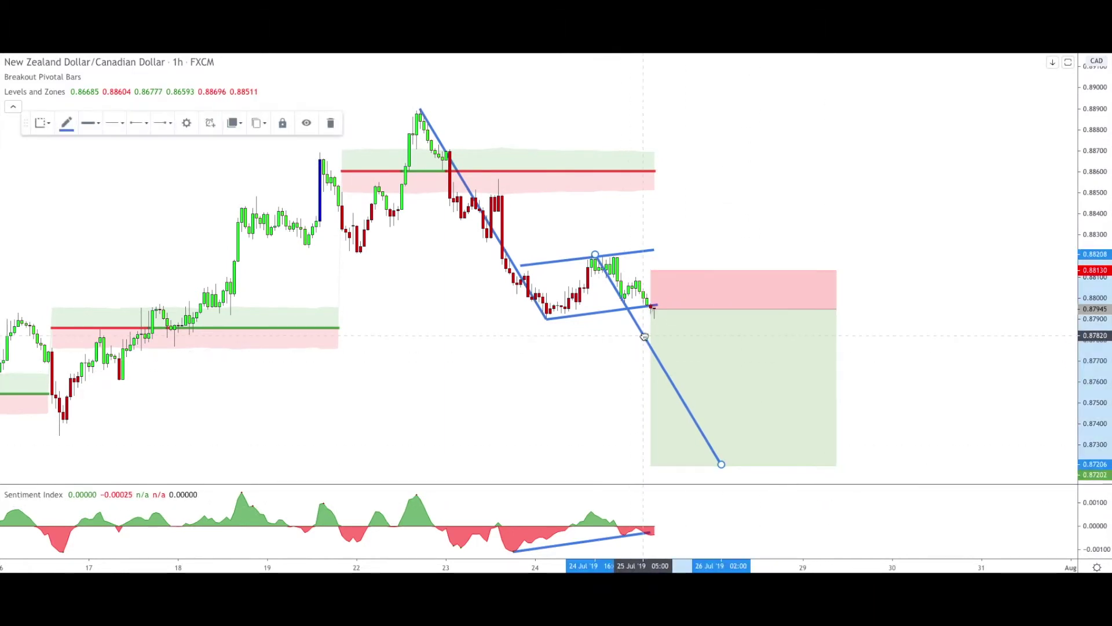
click(931, 342)
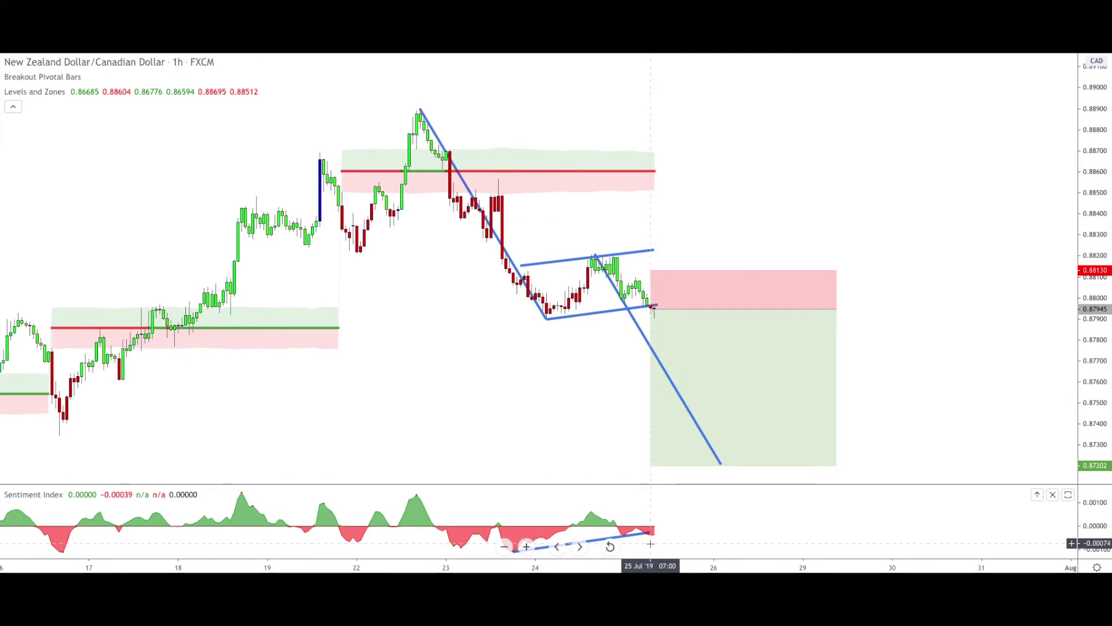
Step: Compare the rising trend line on the Sentiment Index lows with the price action at the flag's lower boundary
mouse_move(650, 316)
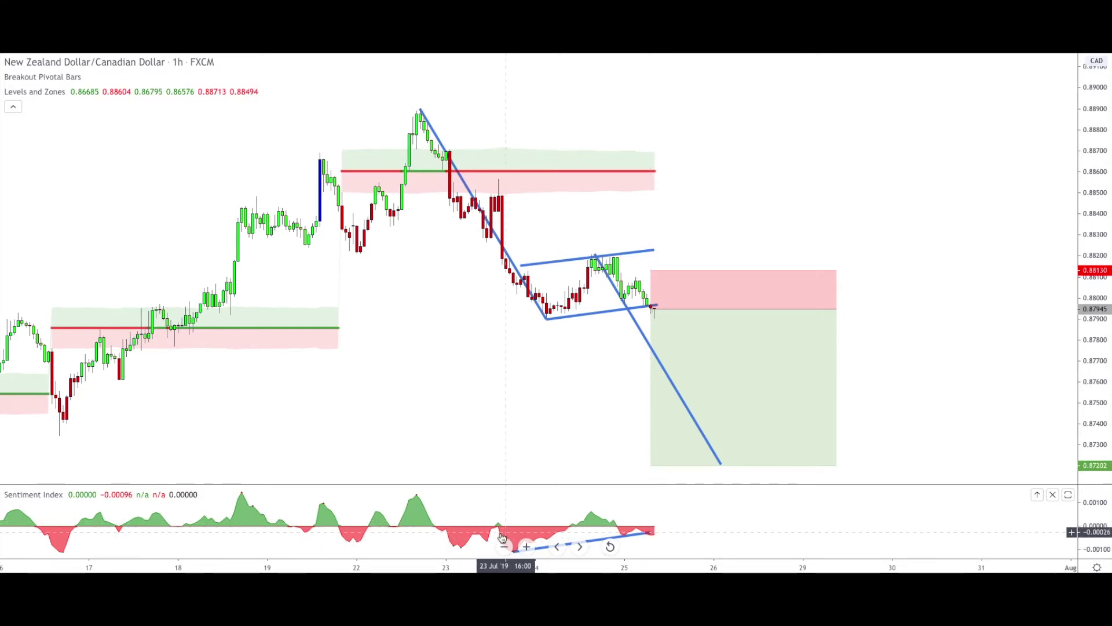
scroll(662, 523, left, 3)
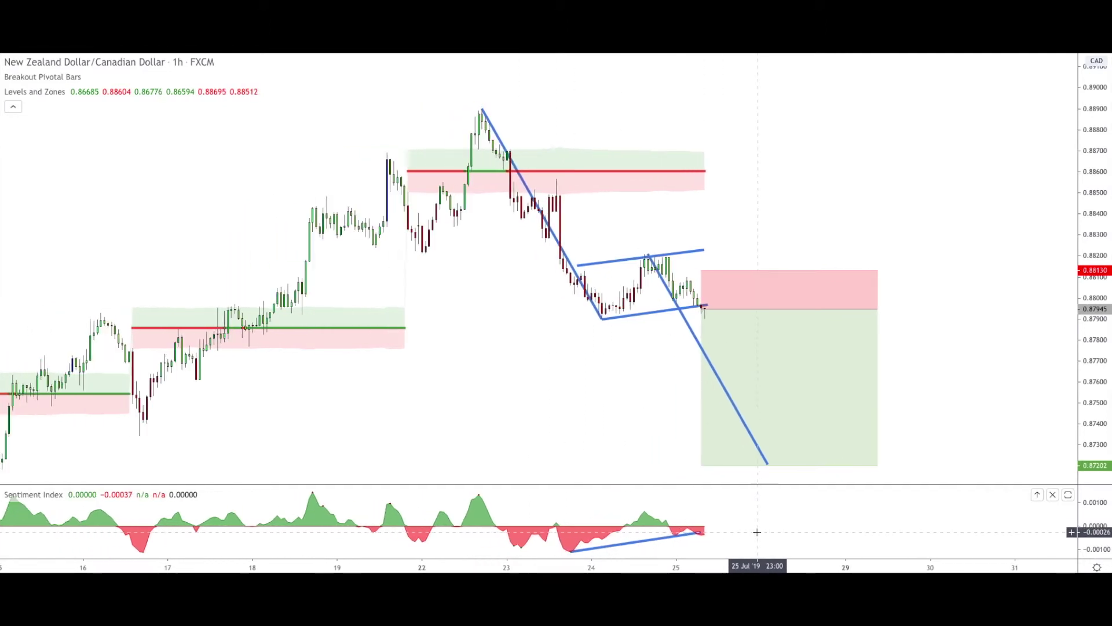
scroll(617, 538, left, 5)
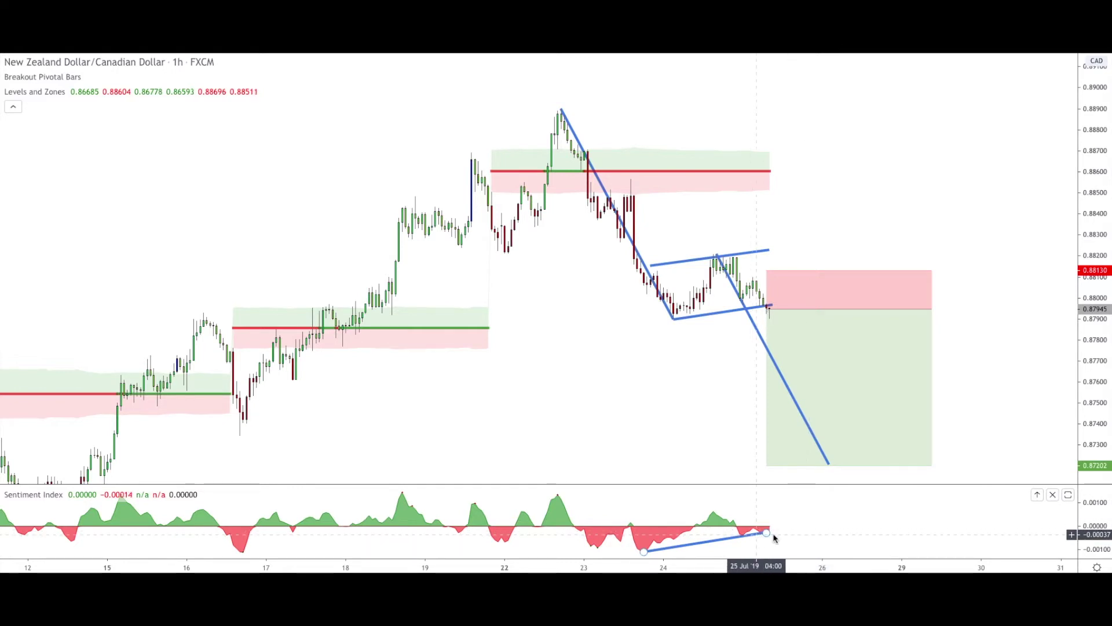
mouse_move(771, 416)
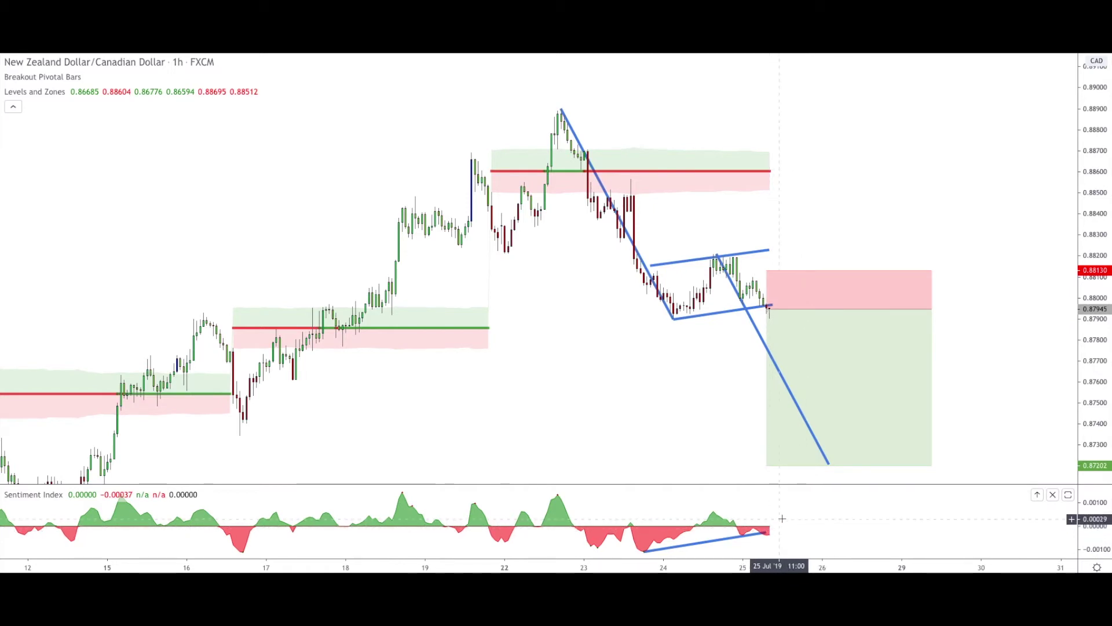
click(764, 287)
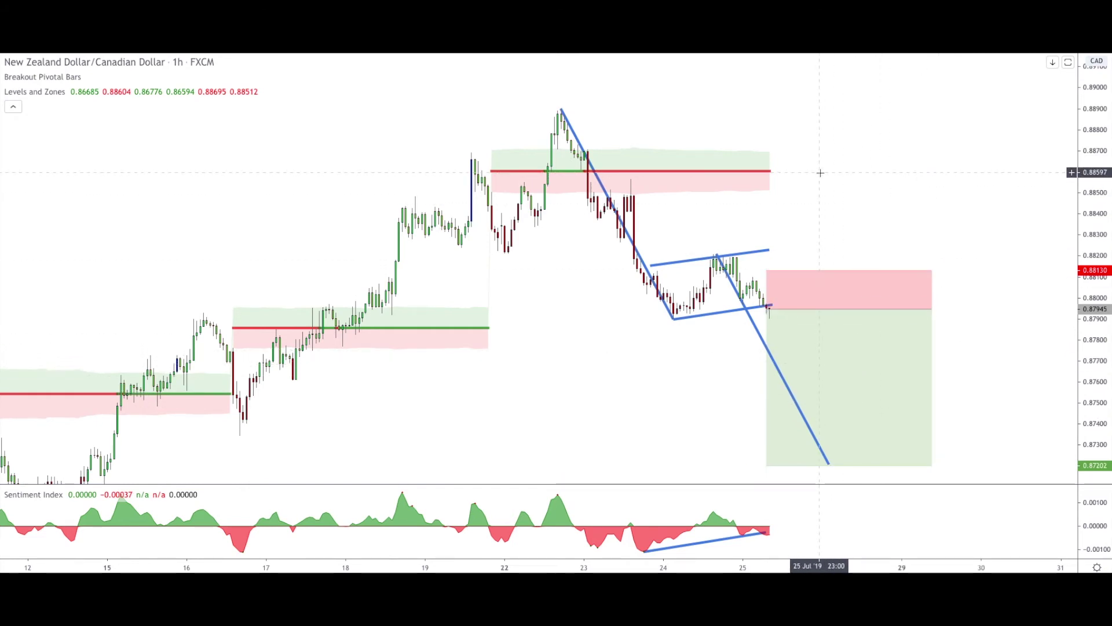
mouse_move(66, 102)
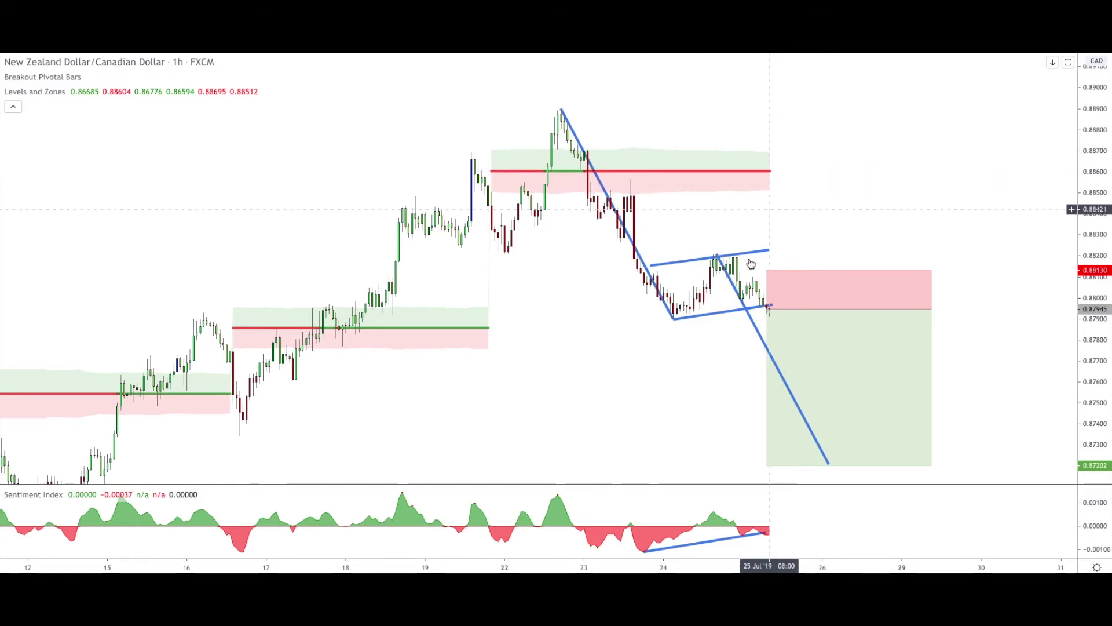
mouse_move(811, 301)
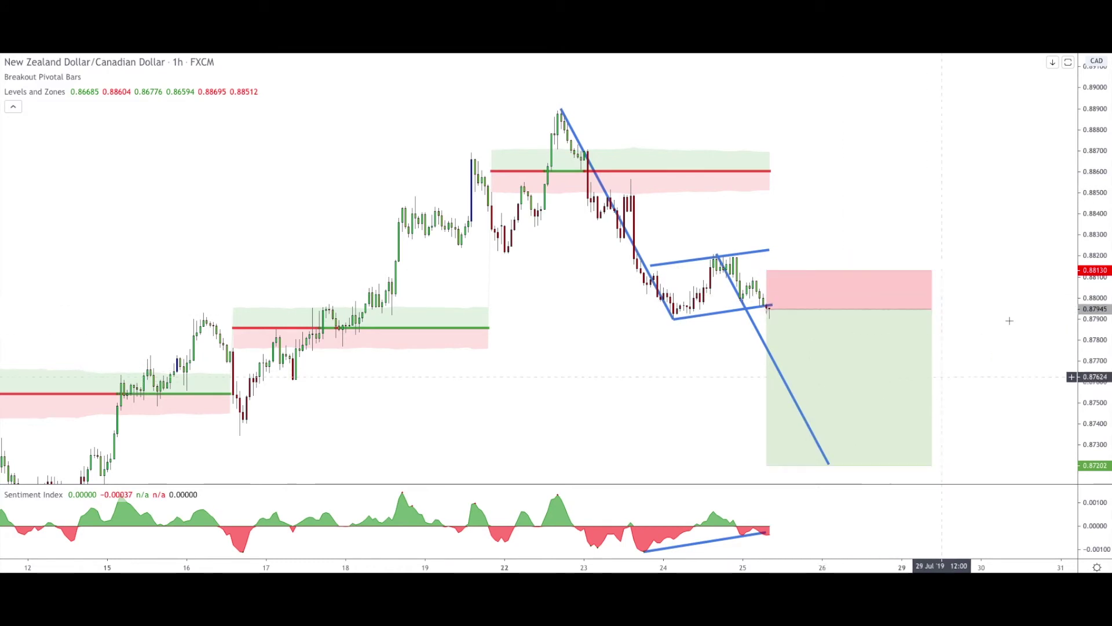
Step: Inspect the short position's entry, stop and target levels against the projected move and the support zone below
drag(1090, 183, 1082, 325)
scroll(963, 390, down, 1)
scroll(962, 390, down, 2)
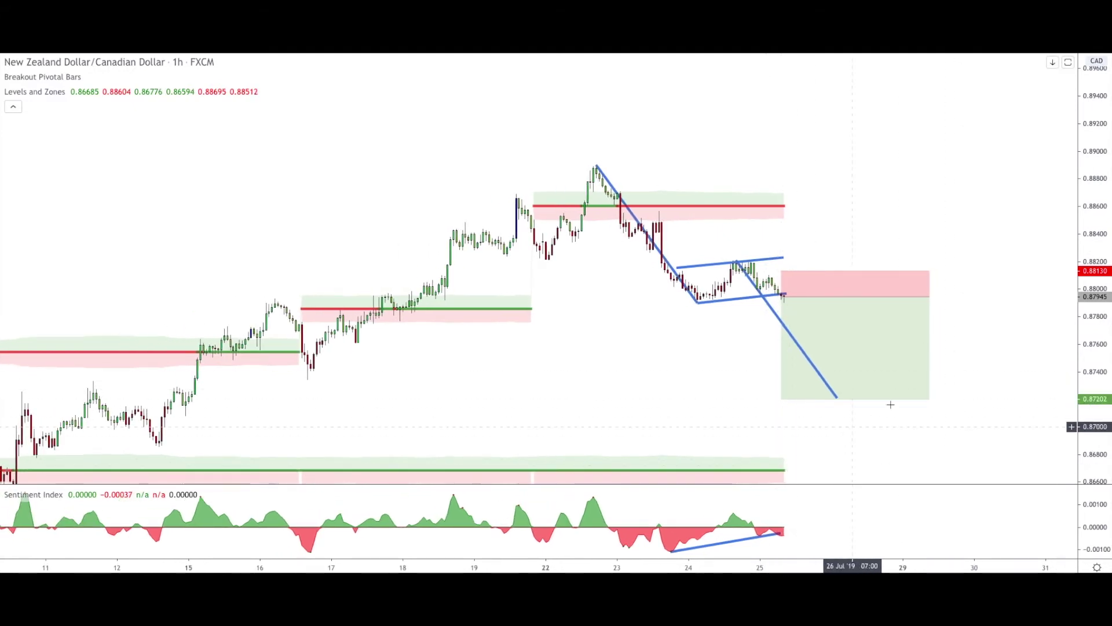
click(781, 307)
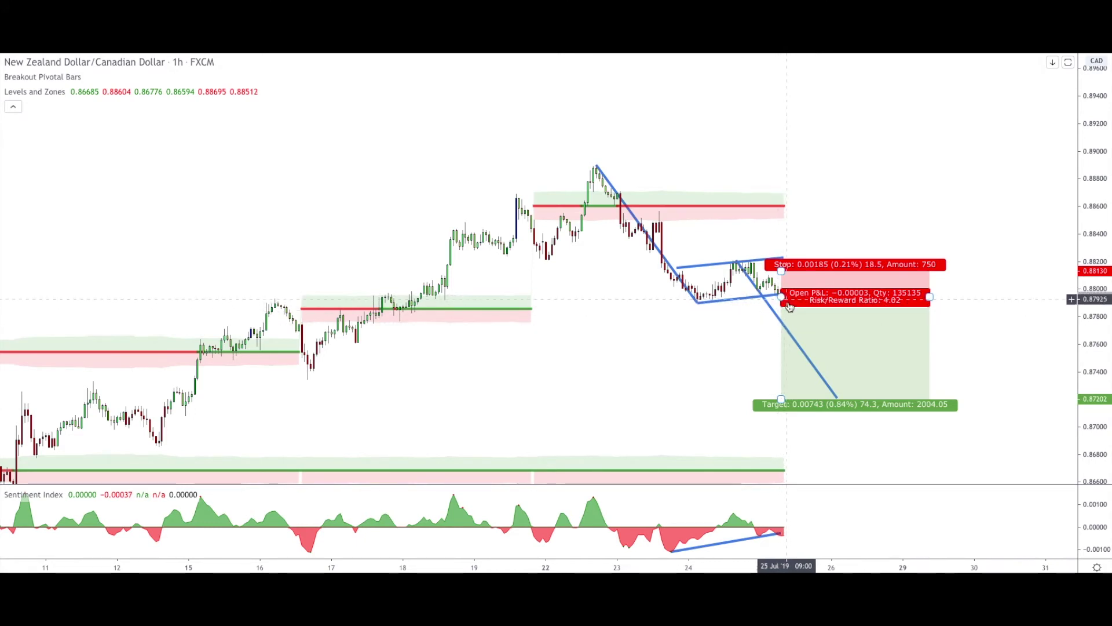
click(839, 398)
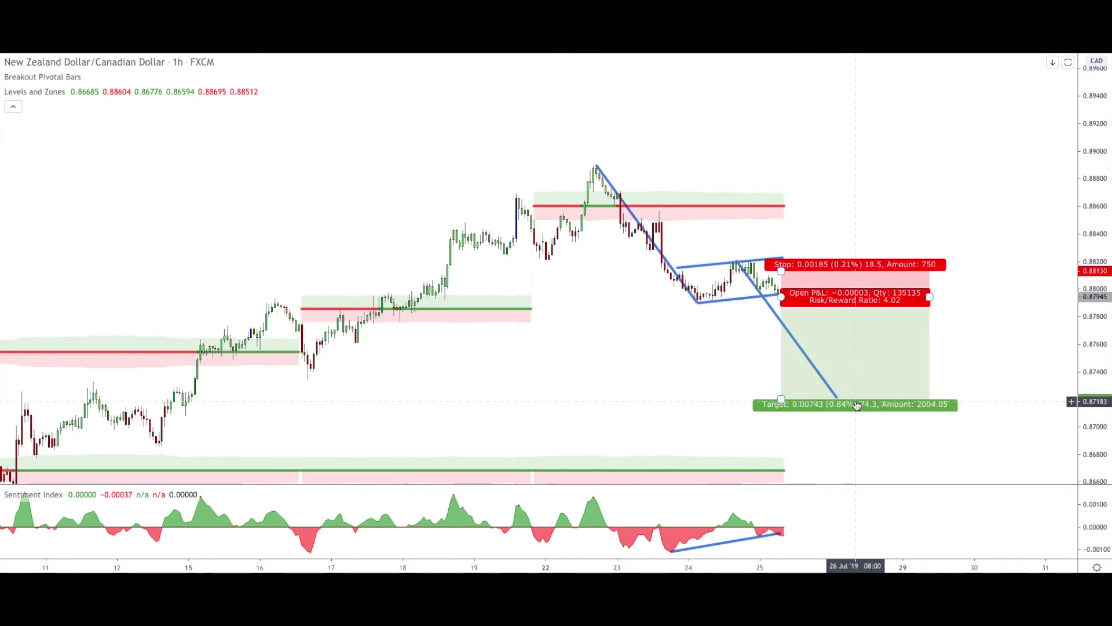
Step: Advance the chart to 26 July and place a horizontal line at 0.87890, just below the short position's entry
click(982, 398)
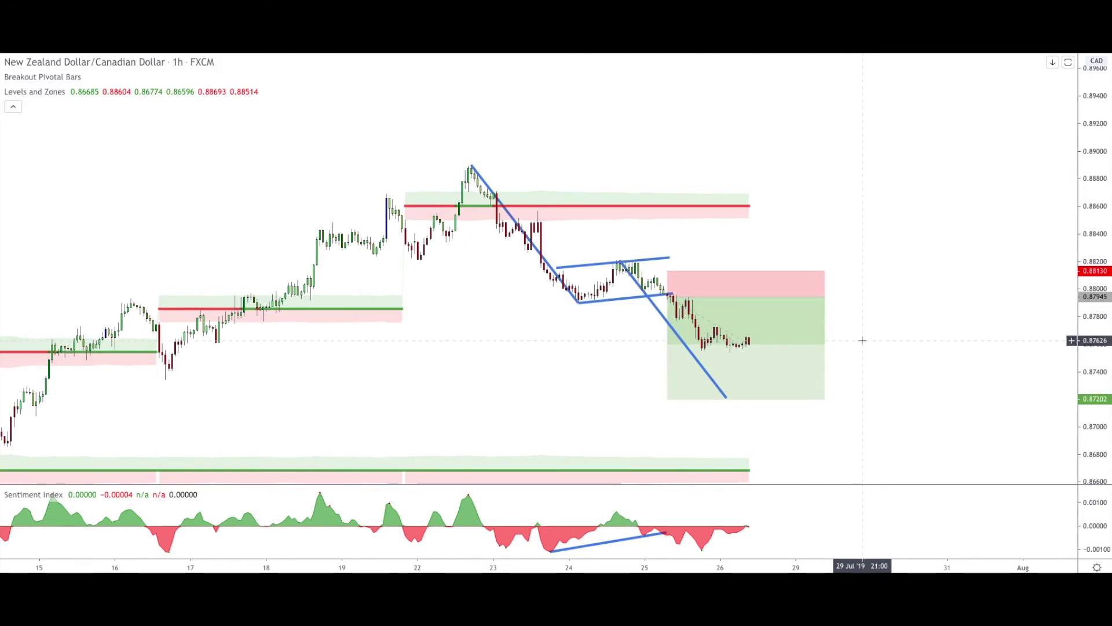
mouse_move(753, 343)
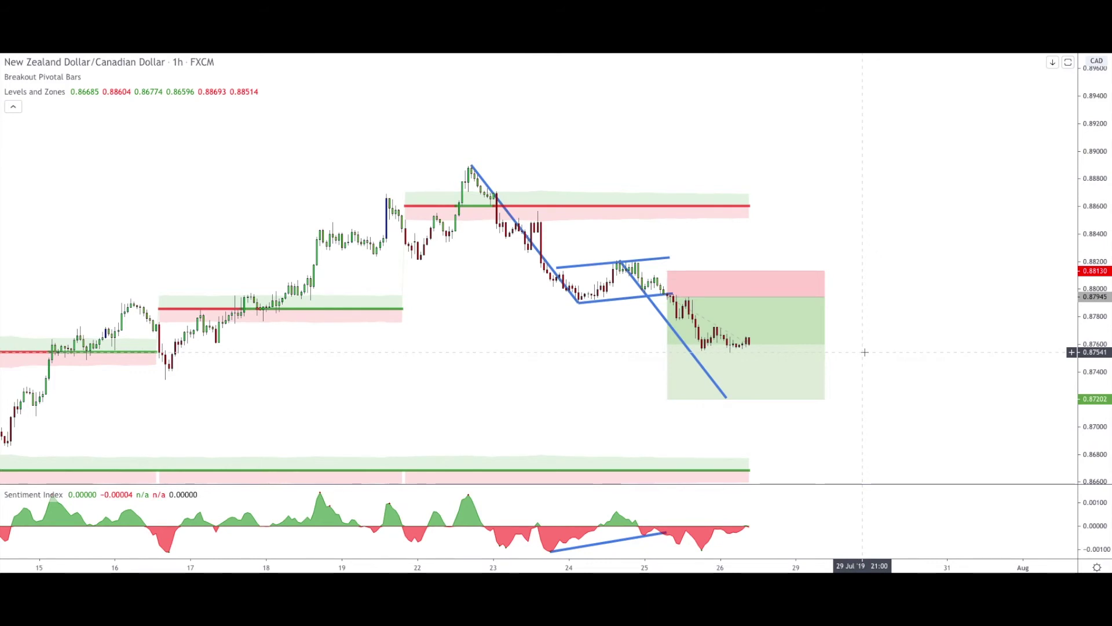
mouse_move(812, 342)
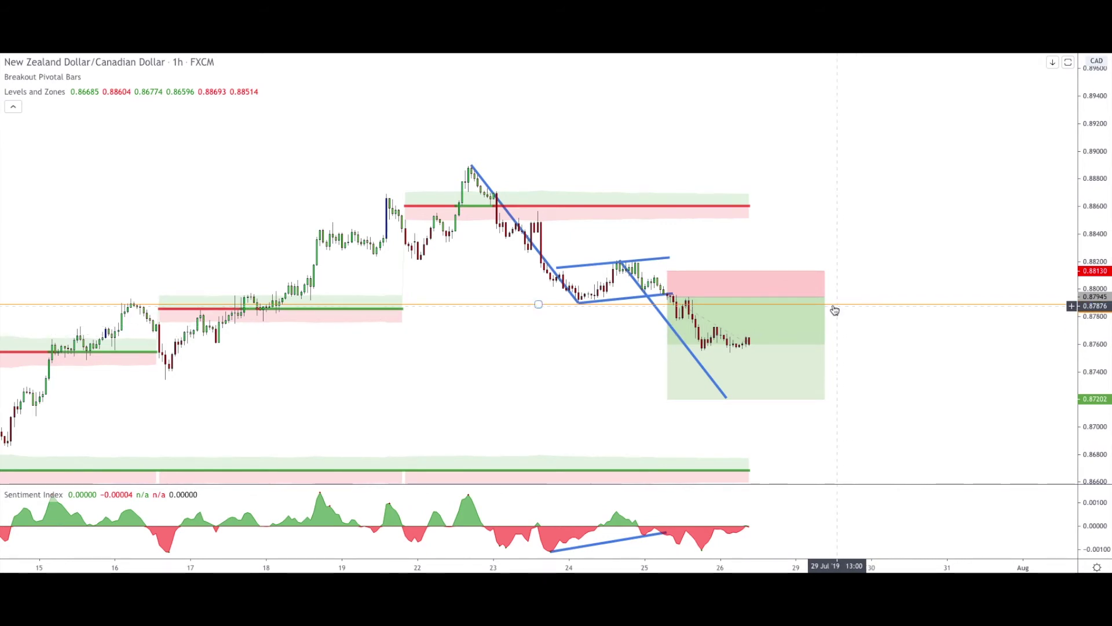
mouse_move(823, 303)
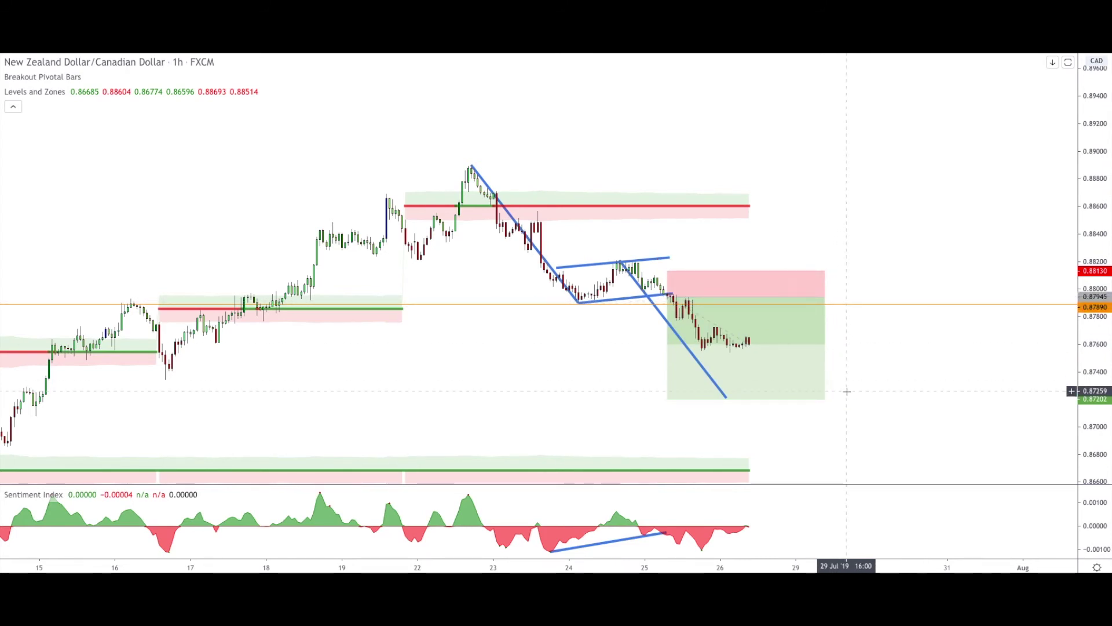
Step: Lower the short position's target to 0.87112, slightly beyond the end of the projected move
mouse_move(668, 399)
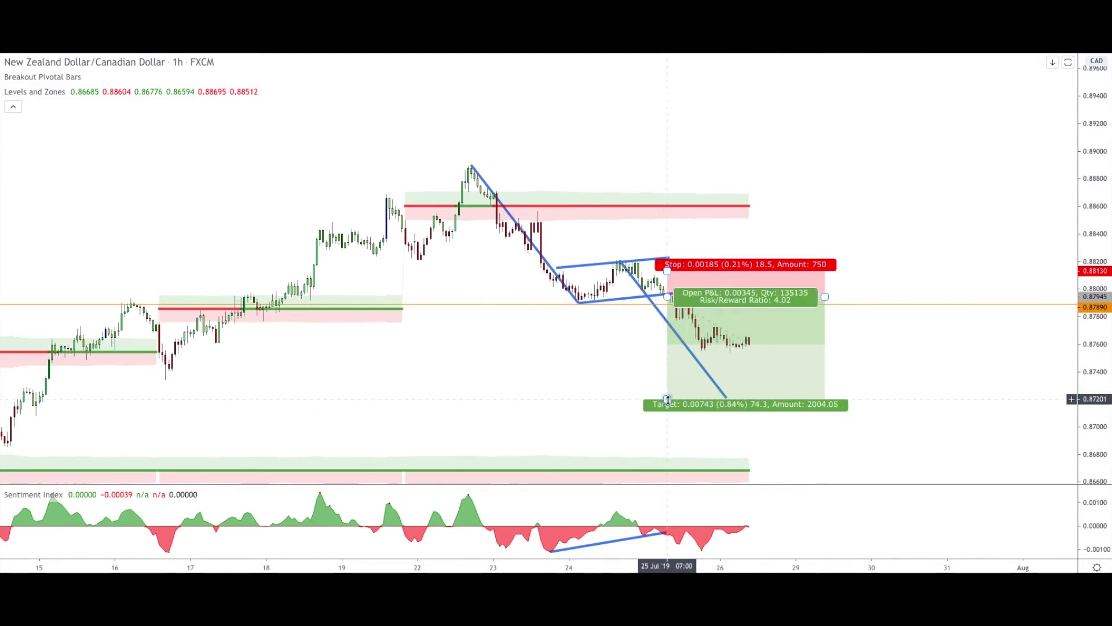
drag(667, 400, 669, 411)
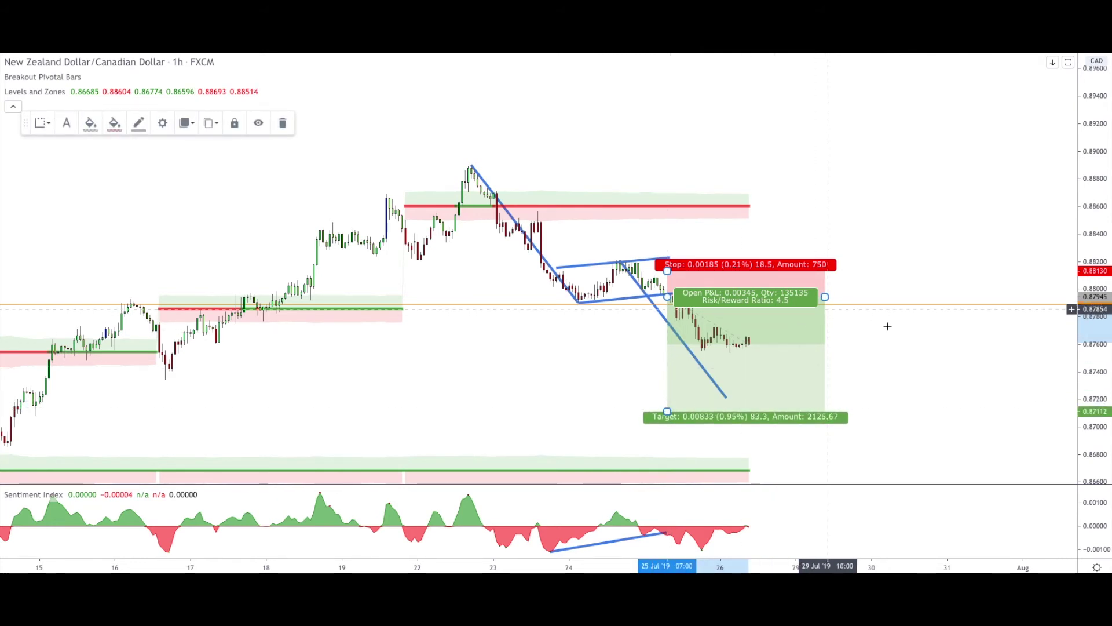
click(904, 369)
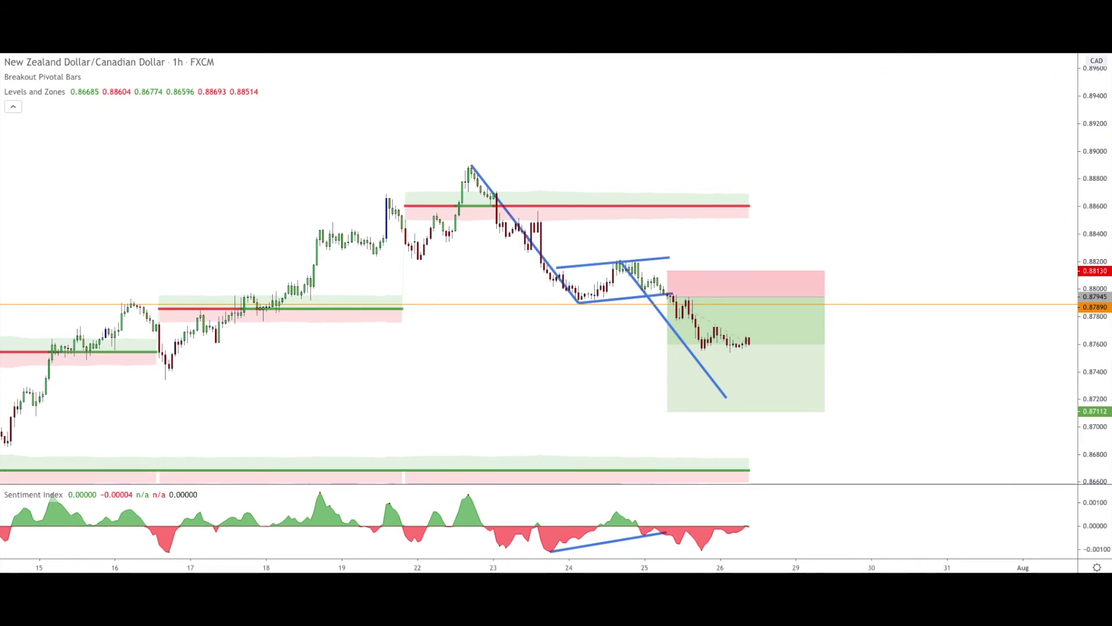
Step: Advance the chart to 29 July and inspect the short position's open profit against its target
mouse_move(712, 342)
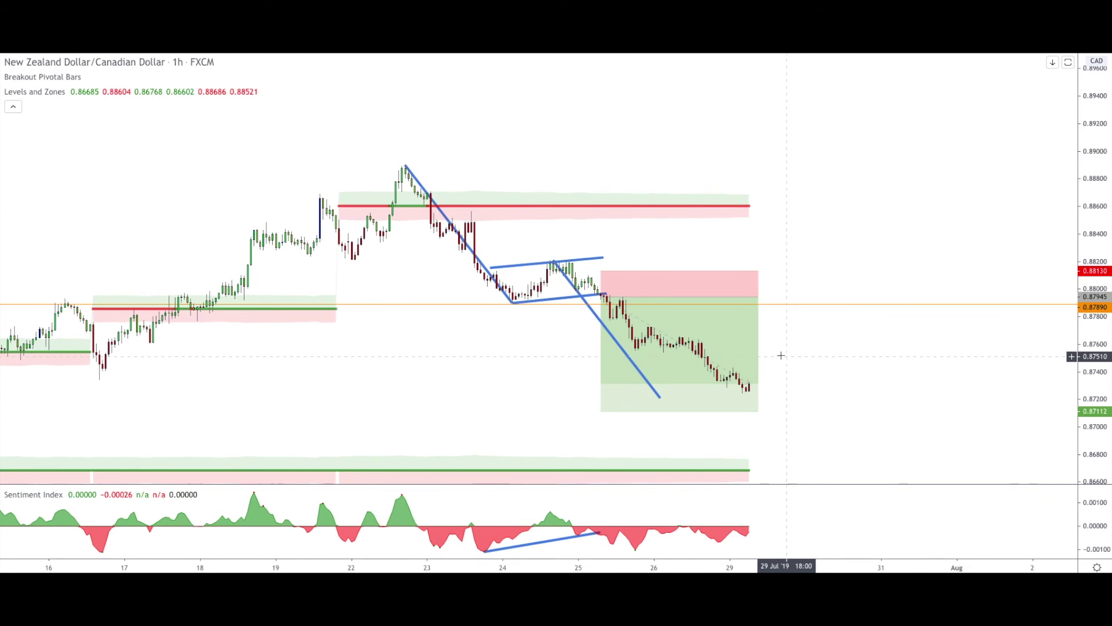
click(735, 360)
click(768, 389)
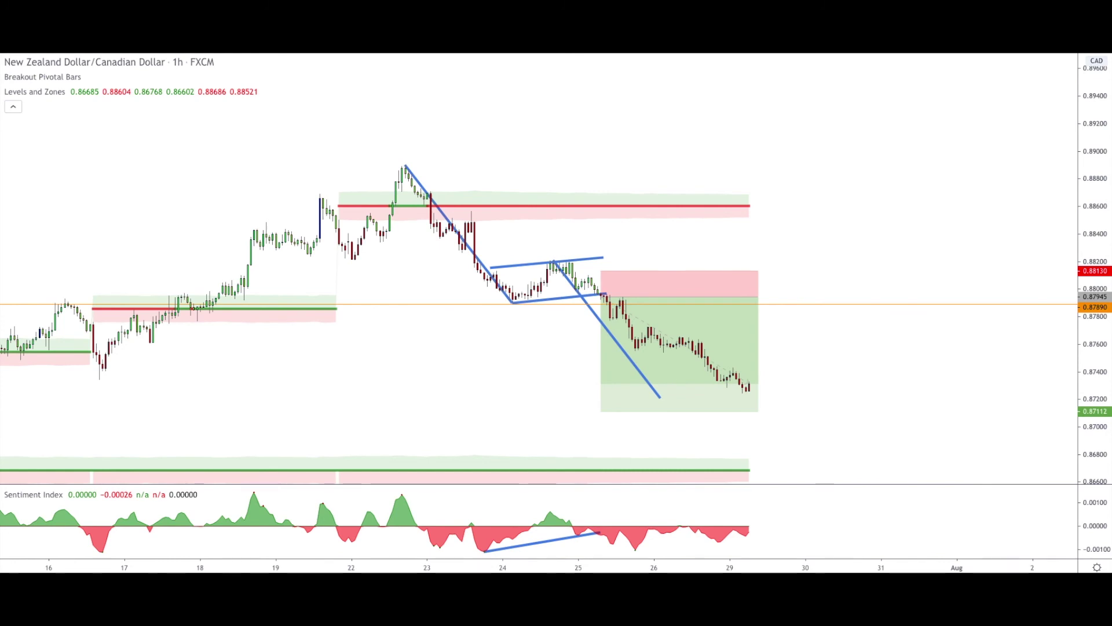
mouse_move(697, 313)
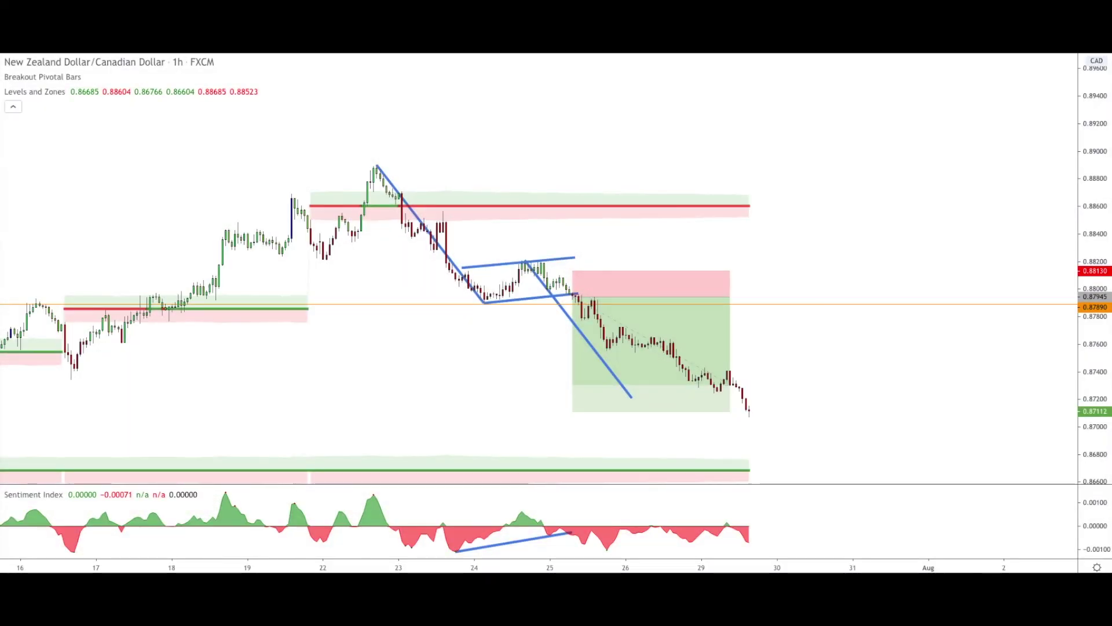
Step: Extend the short position's time span to about 20:00 on 29 July and review its closed result
click(731, 302)
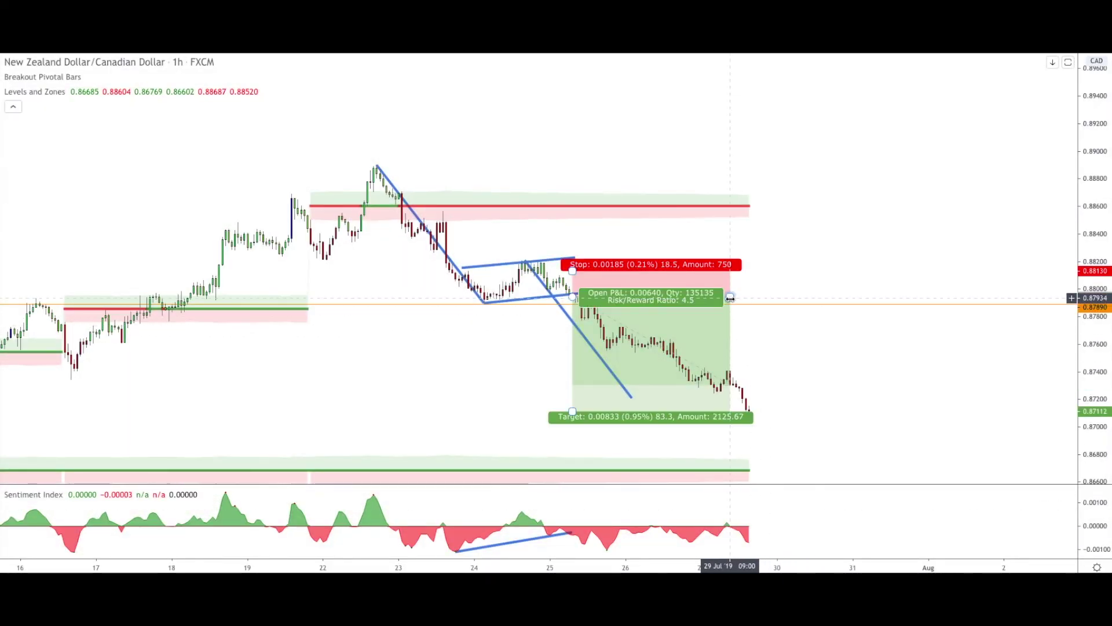
drag(731, 301, 765, 299)
click(811, 336)
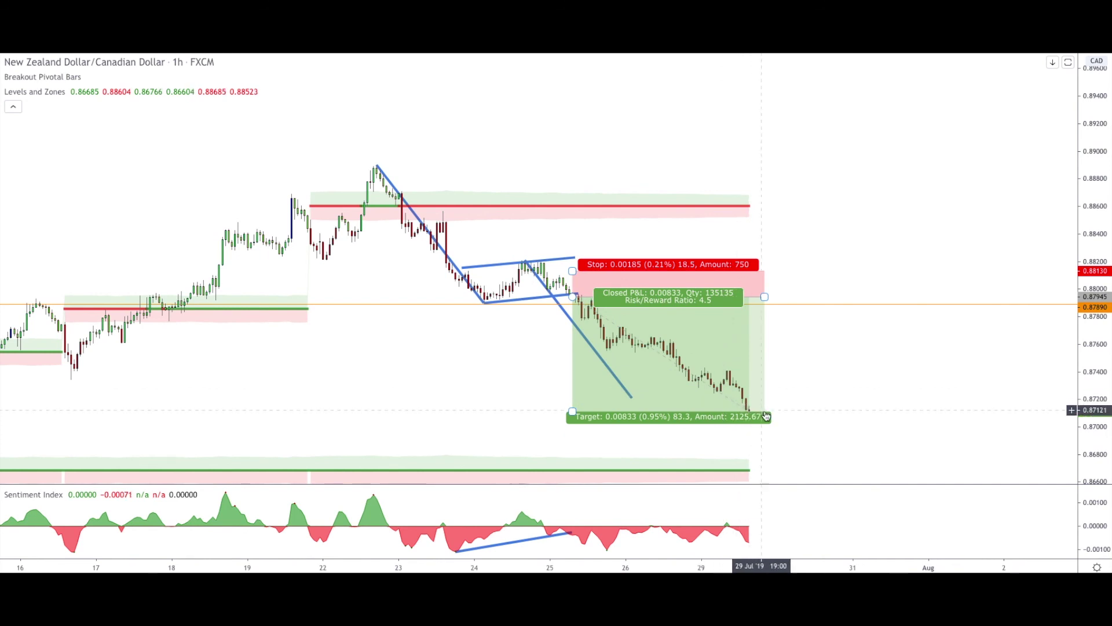
mouse_move(730, 341)
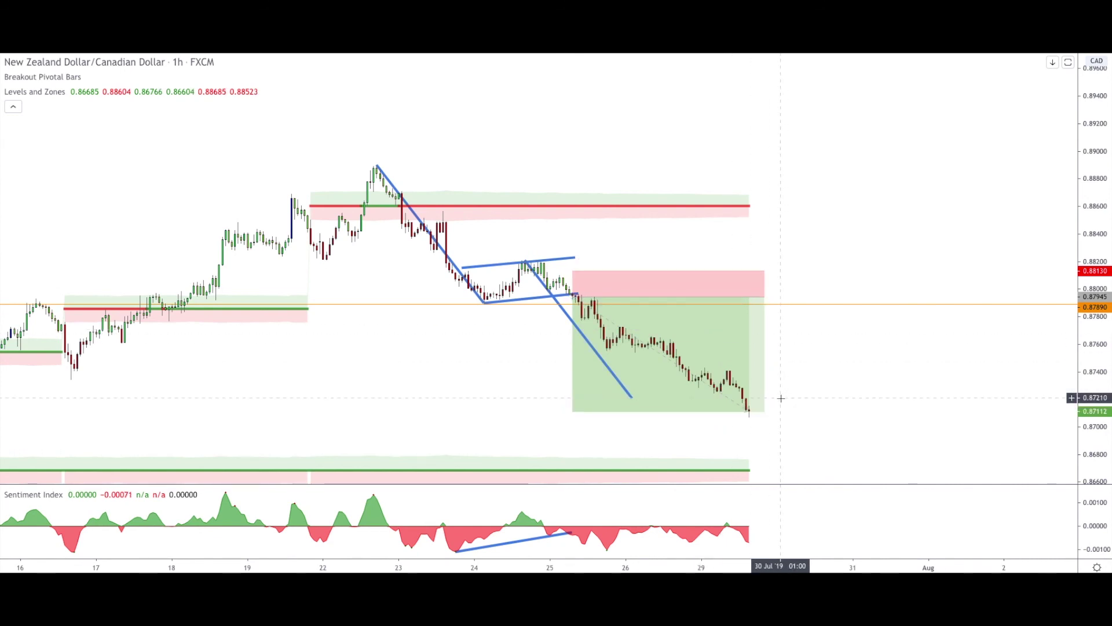
mouse_move(741, 372)
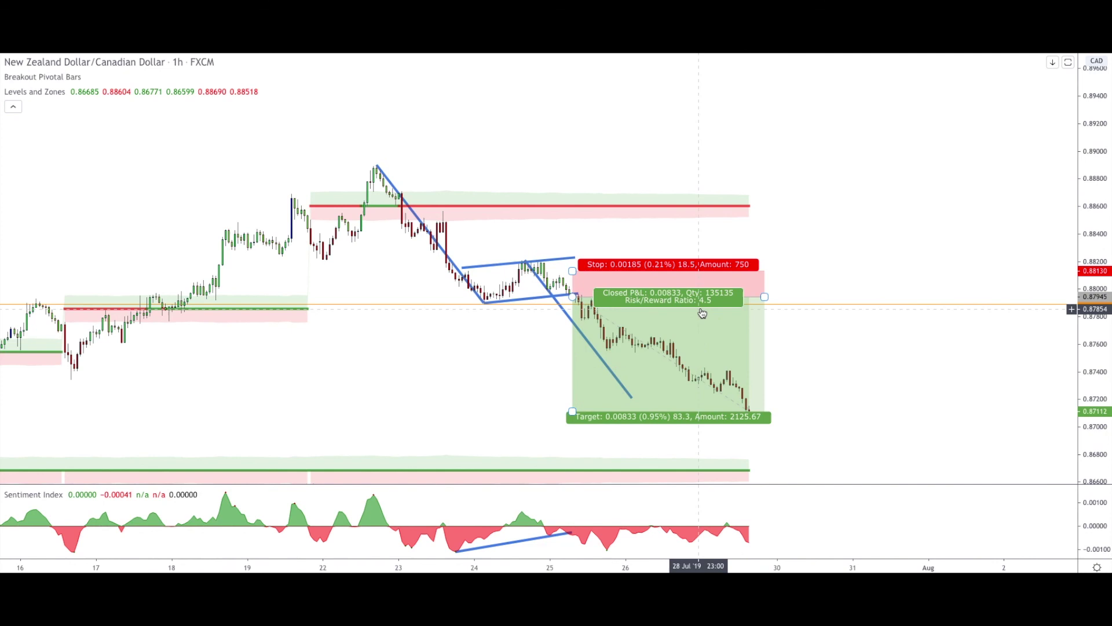